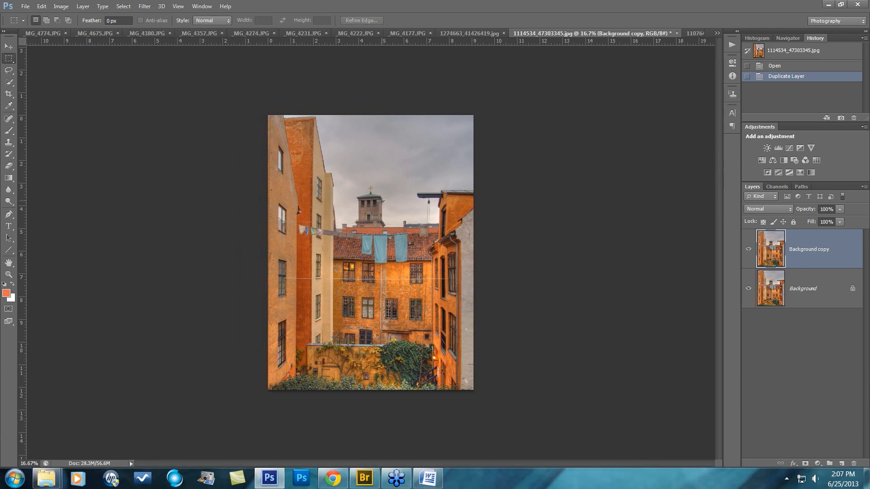
Step: Examine the building photo at 50% from the tower down to the ivy-covered wall, ending at the full view
left_click(111, 17)
key("ctrl+plus")
key("ctrl+plus")
key("ctrl+plus")
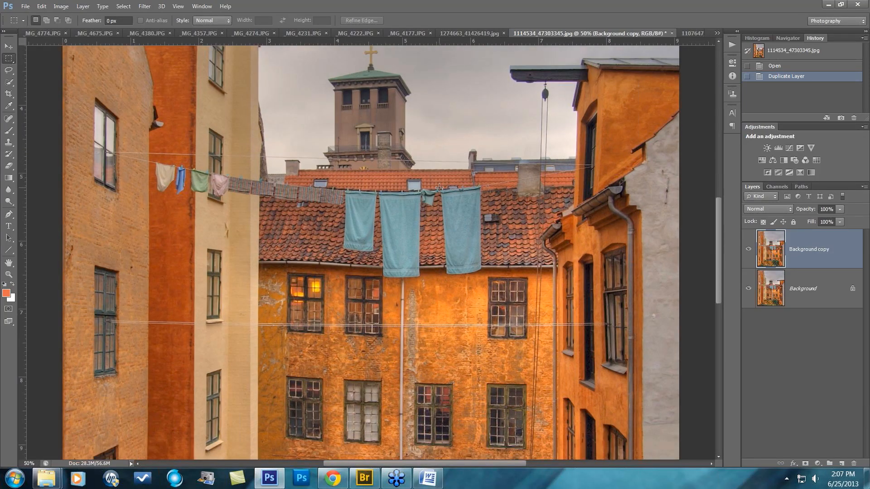
scroll(435, 170, "down", 3)
scroll(435, 170, "down", 3)
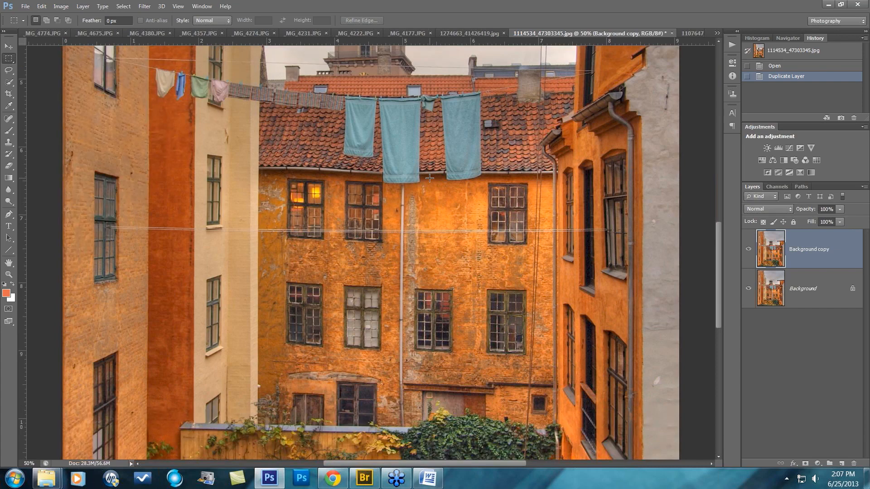
scroll(430, 178, "down", 3)
scroll(429, 178, "down", 3)
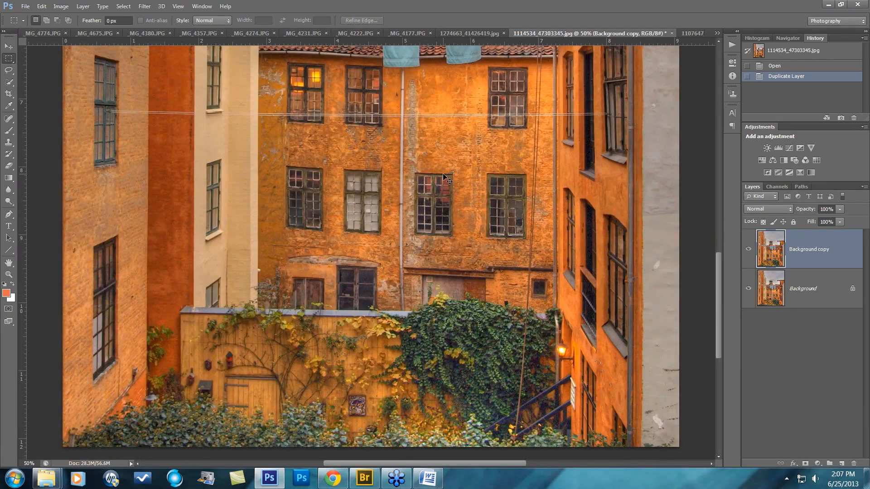
key("ctrl+minus")
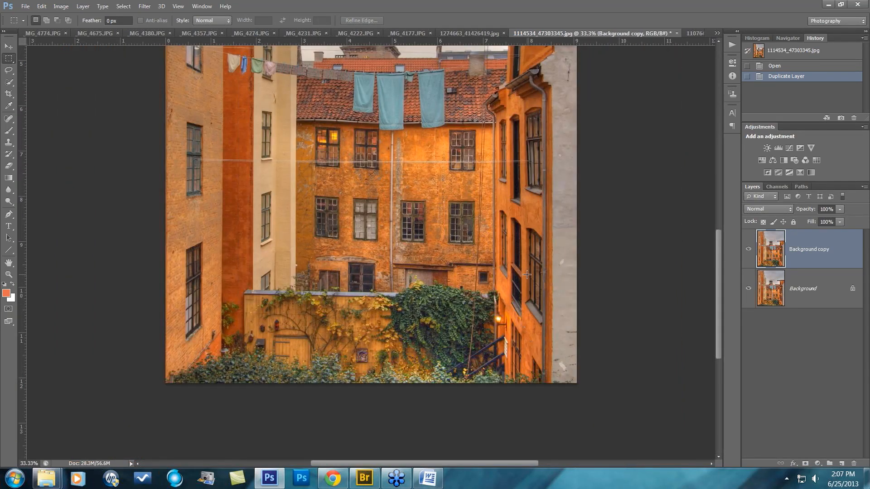
scroll(527, 274, "up", 1)
scroll(527, 275, "up", 3)
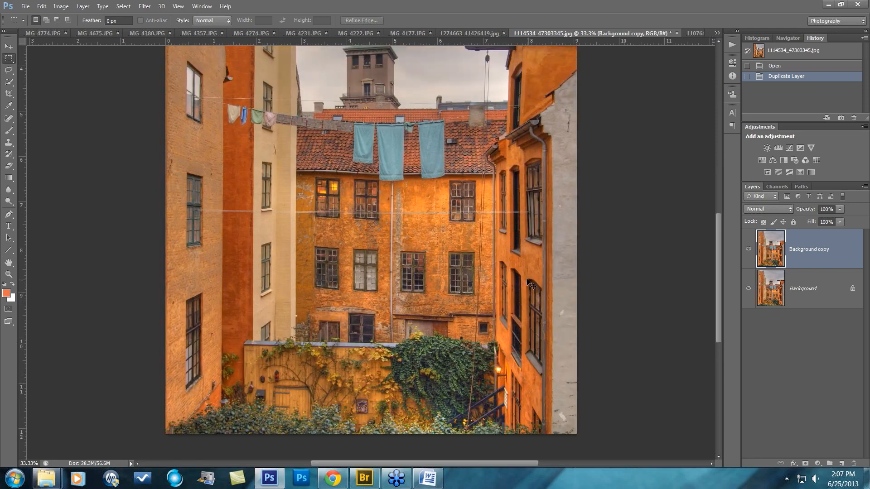
key("ctrl+minus")
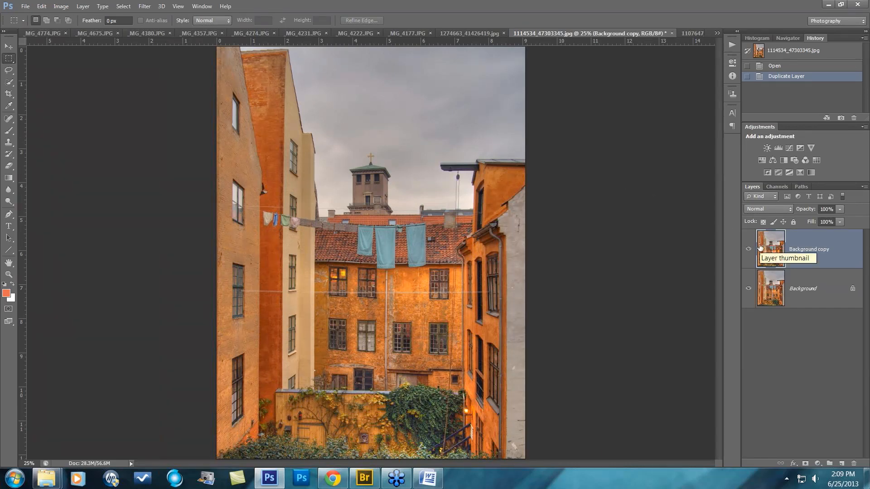
Step: Open the Topaz Clarity filter on the Background copy layer and reset its adjustments
left_click(145, 7)
mouse_move(172, 269)
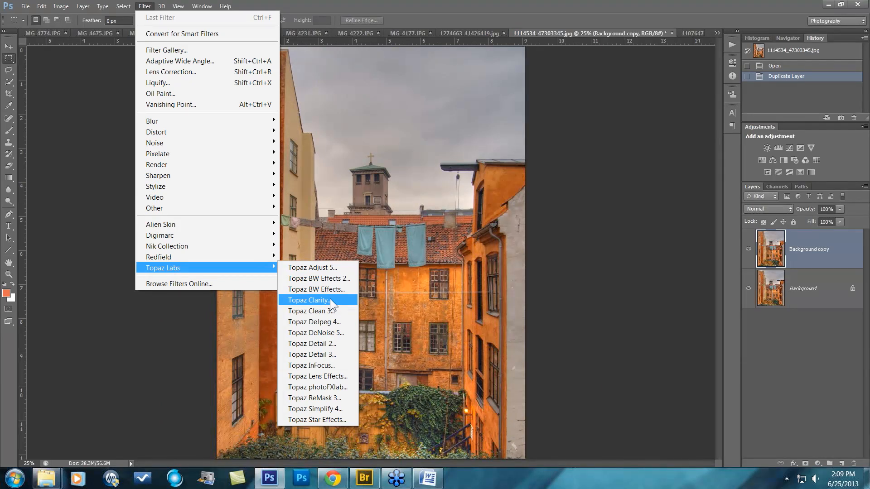
left_click(330, 299)
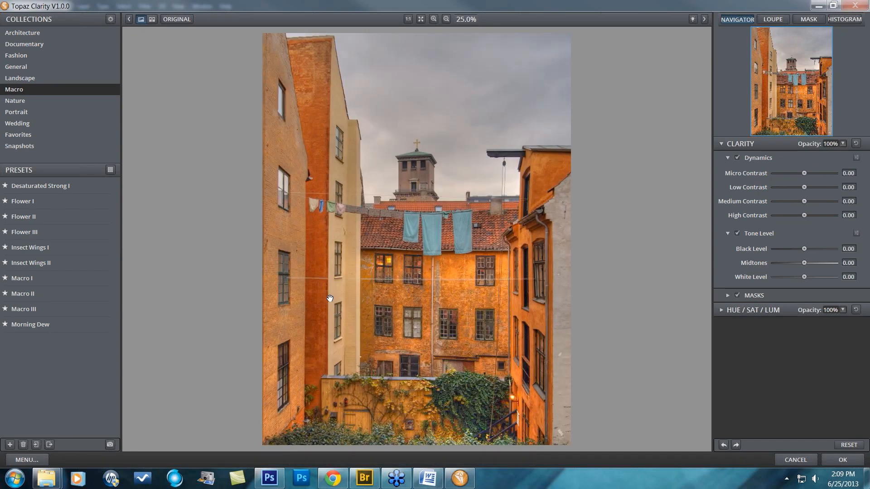
left_click(850, 444)
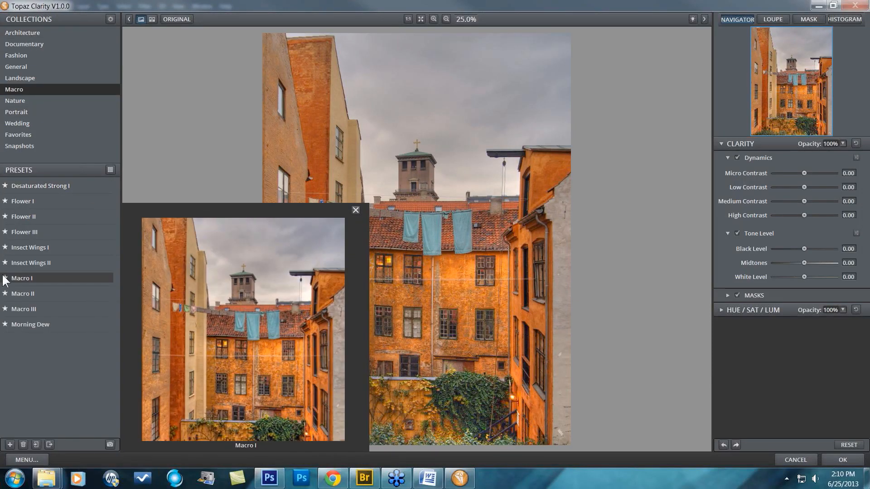
Step: Open the Architecture preset collection and try the Brick Building I and Exterior Texture presets on the photo
mouse_move(18, 199)
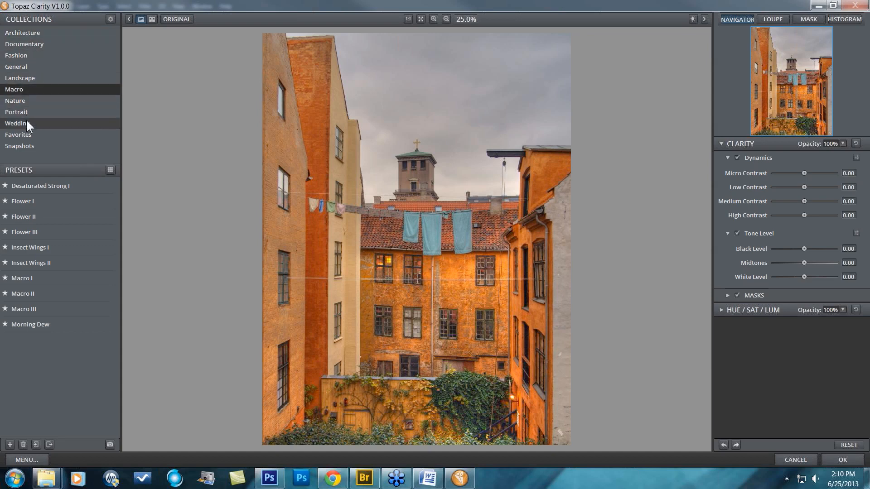
left_click(36, 33)
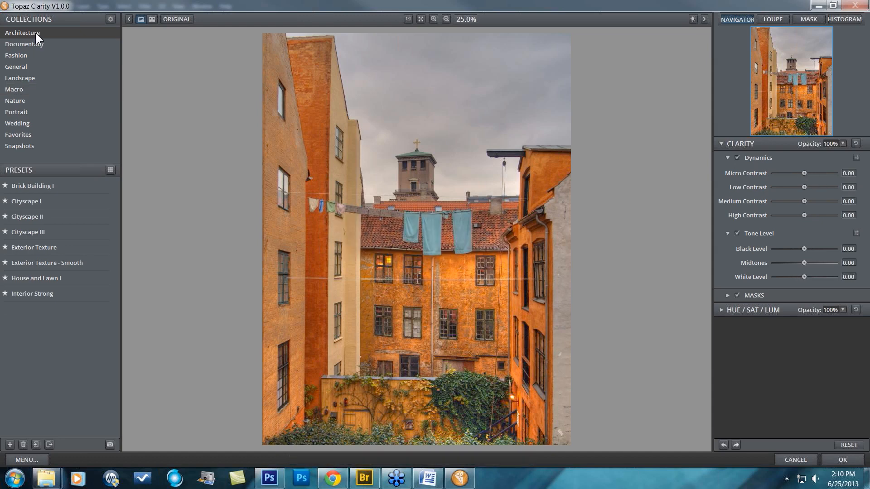
mouse_move(18, 183)
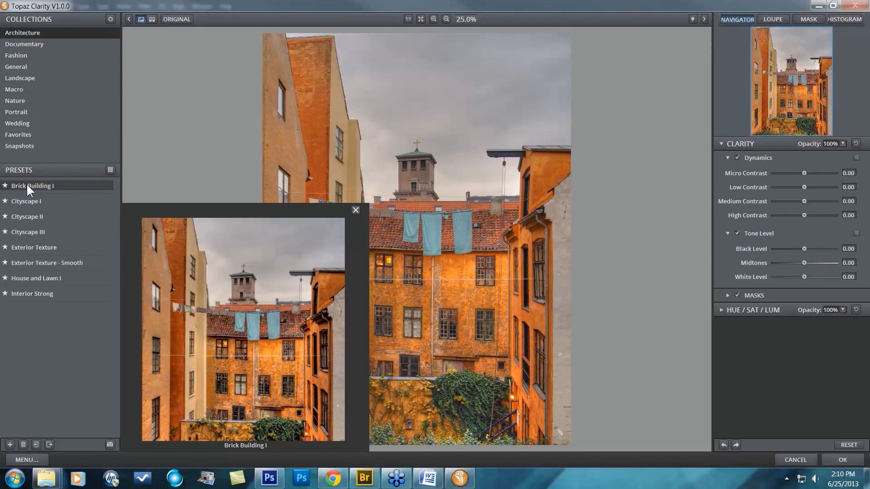
left_click(27, 184)
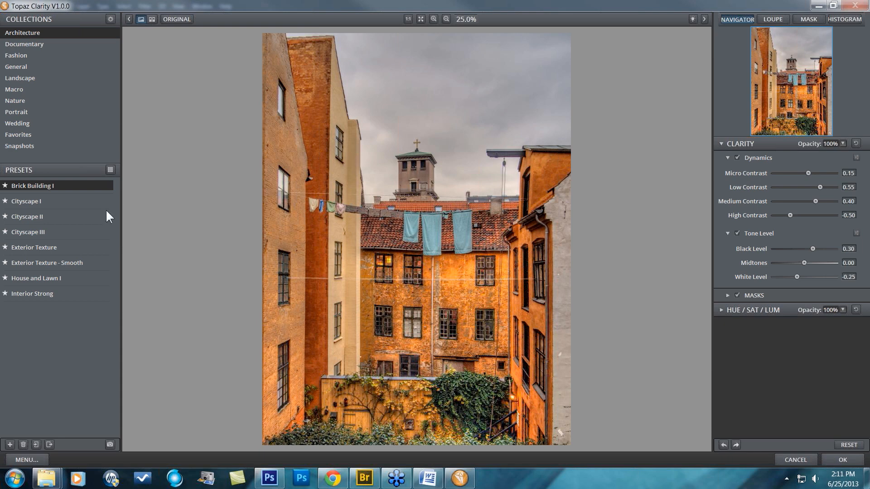
mouse_move(92, 222)
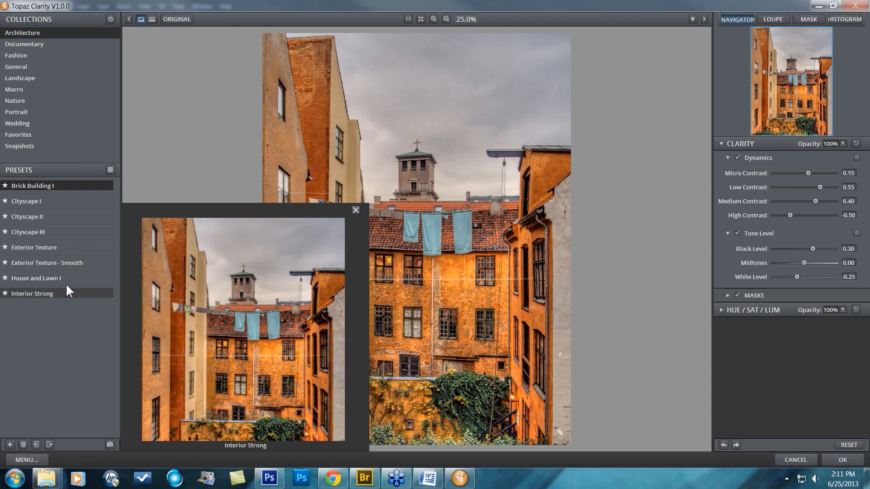
left_click(57, 246)
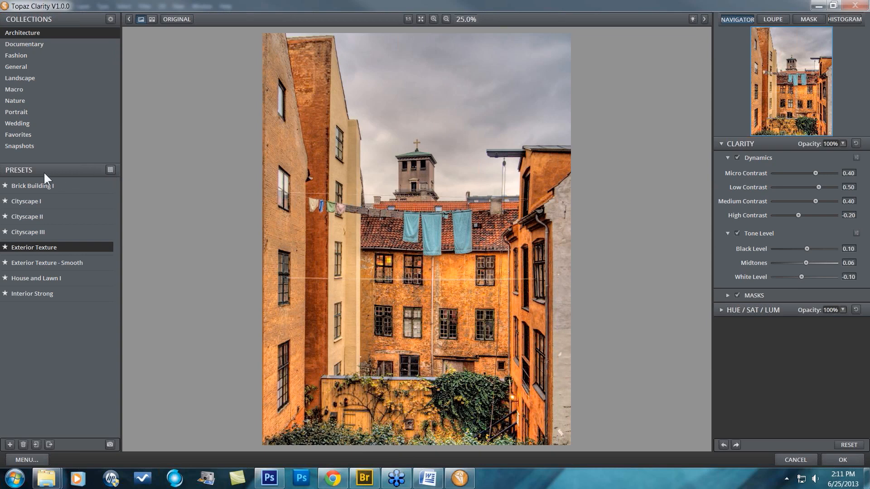
Step: Compare the Architecture presets in the thumbnail grid and apply Exterior Texture - Smooth
left_click(110, 168)
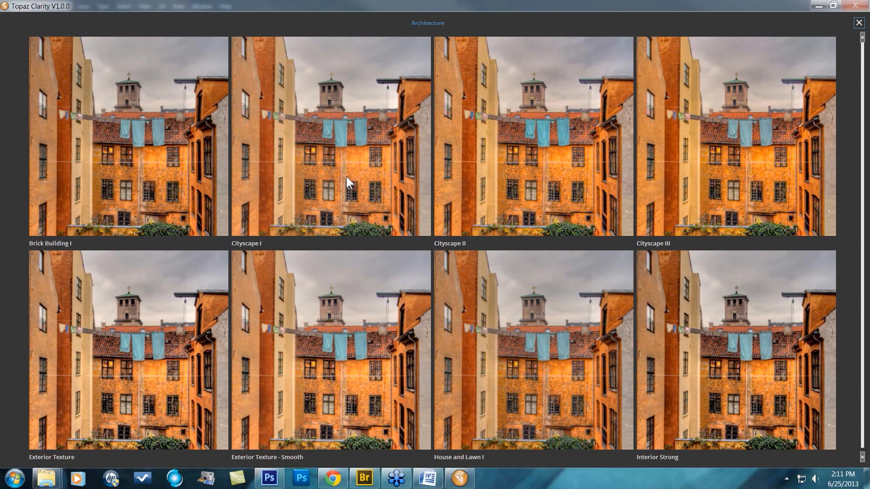
scroll(347, 177, "down", 1)
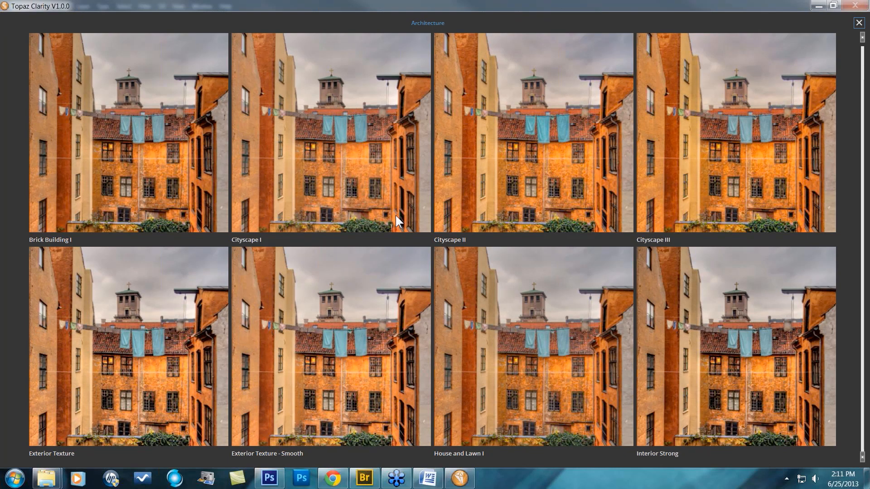
left_click(361, 371)
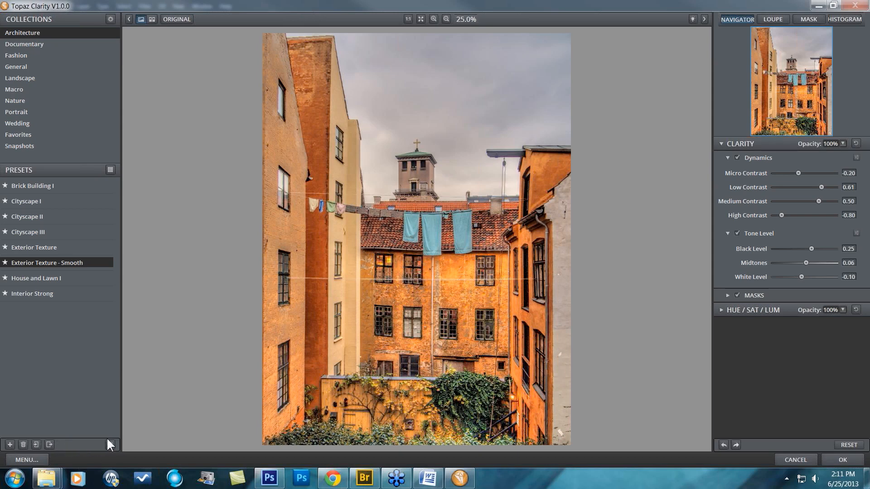
left_click(31, 459)
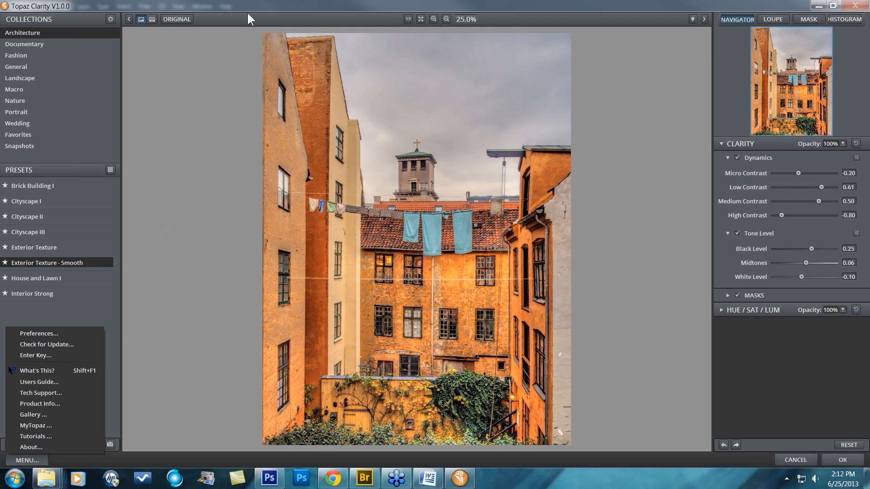
left_click(192, 345)
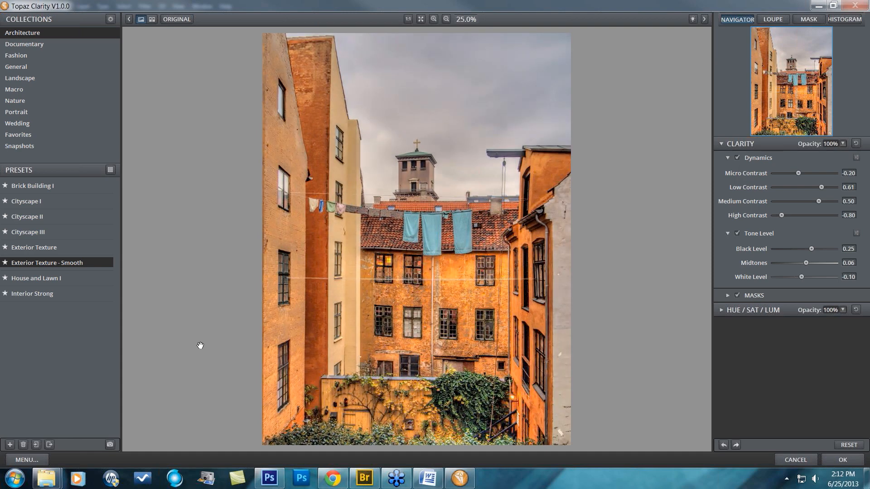
Step: Compare the processed photo with the original by toggling the single preview and using the side-by-side view
key("space")
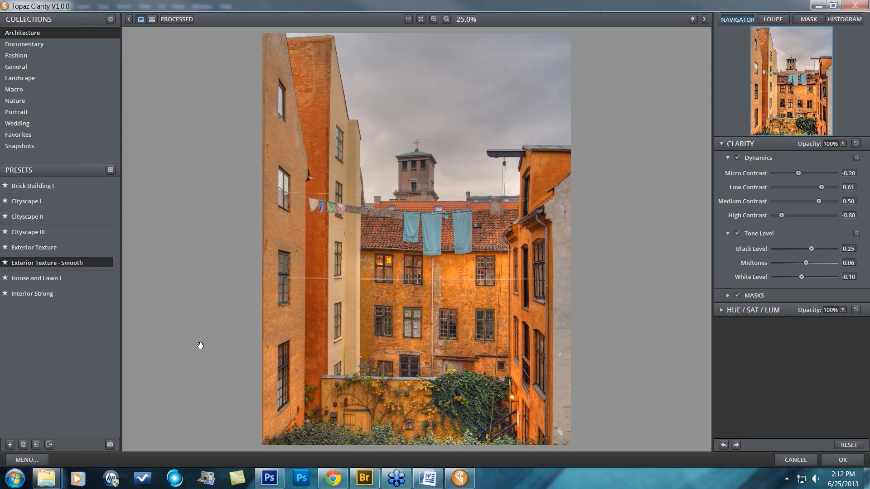
key("space")
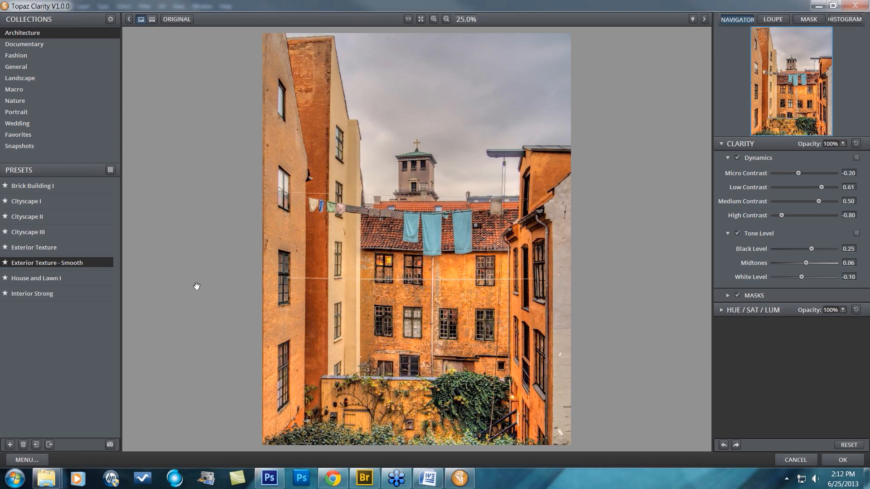
left_click(152, 19)
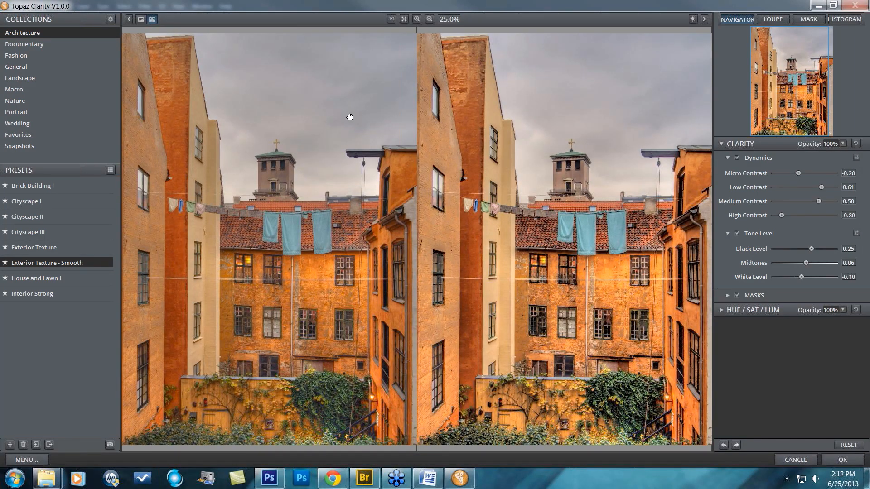
left_click(141, 19)
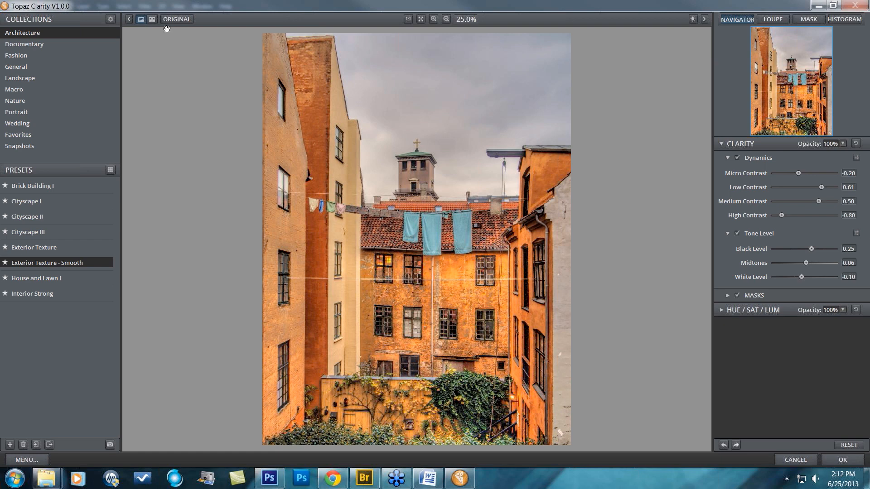
Step: Inspect the roof and hanging towels at 100% zoom, ending with the whole photo fitted to the preview
left_click(409, 18)
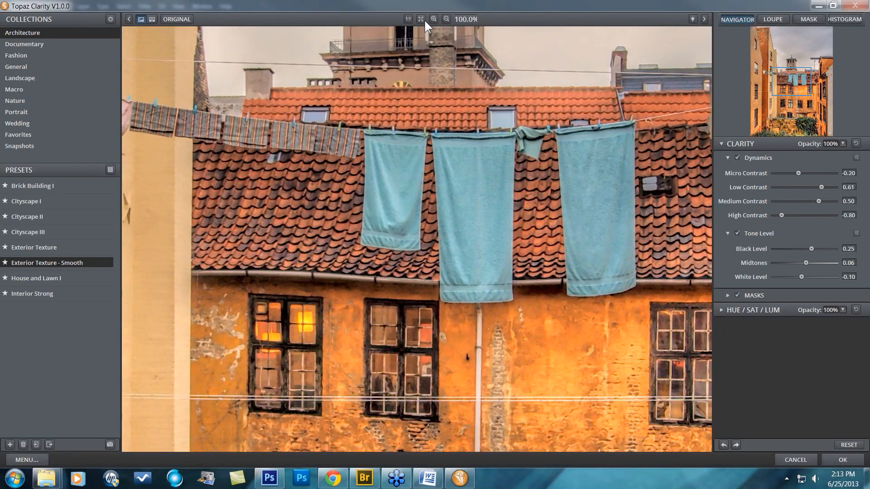
left_click(420, 19)
left_click(421, 19)
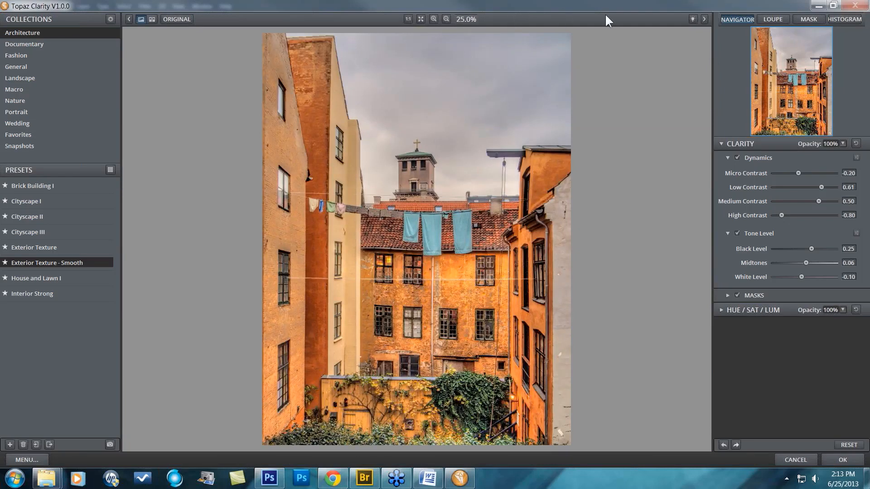
Step: Cycle the preview background through black and white and back to grey
left_click(693, 19)
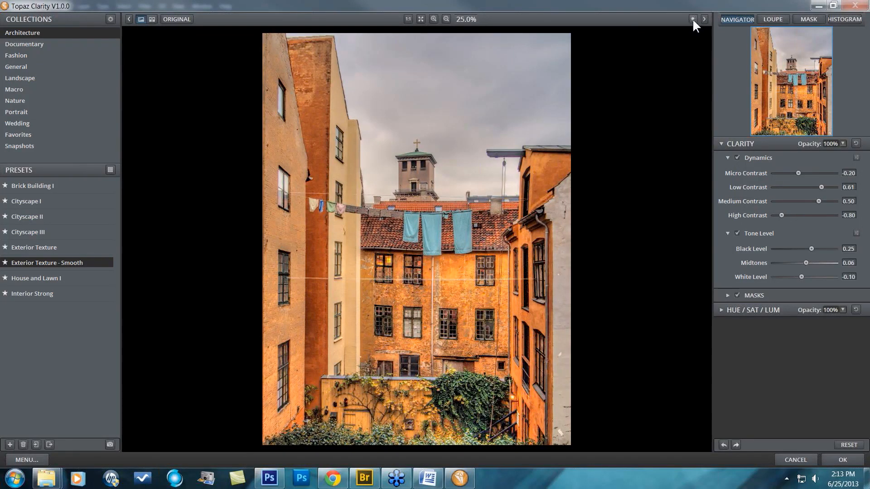
left_click(693, 19)
left_click(693, 19)
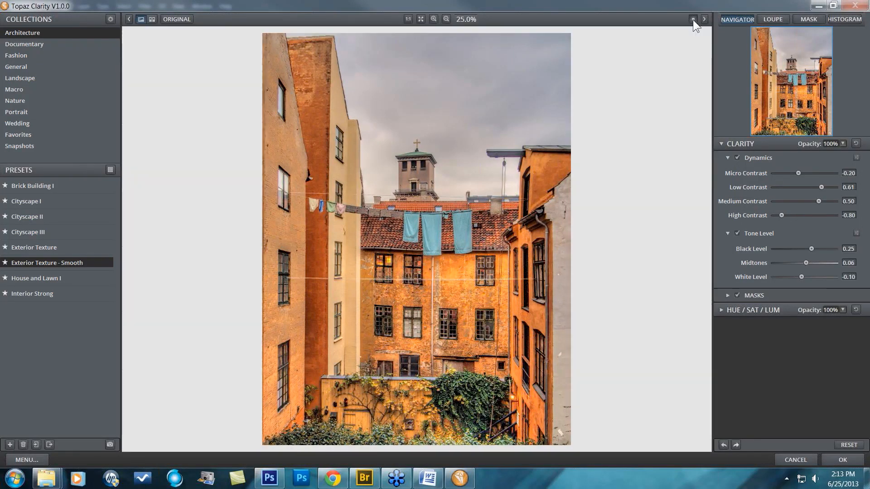
left_click(693, 19)
left_click(693, 19)
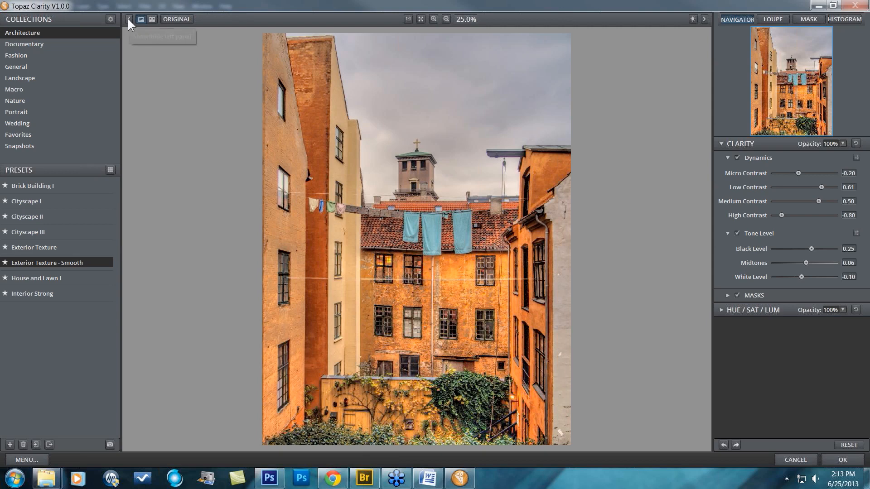
Step: Inspect the photo at up to 50% with the presets area hidden, ending with the fitted view and presets restored
left_click(129, 20)
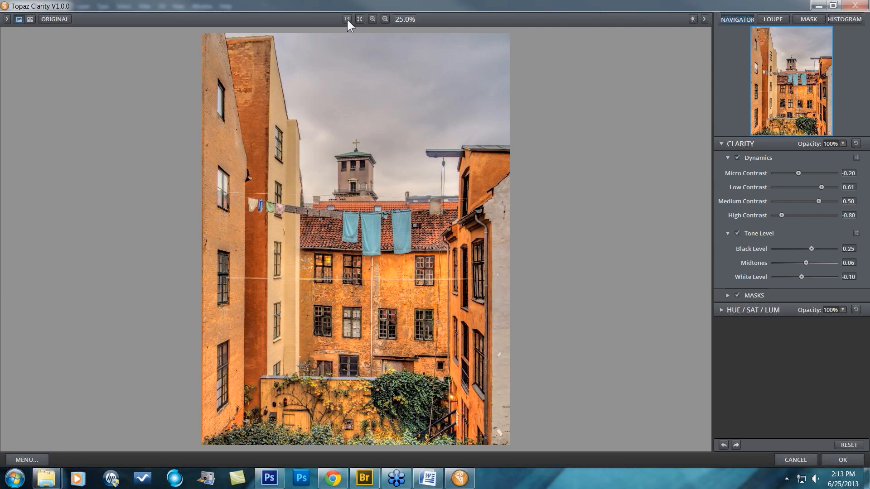
left_click(372, 19)
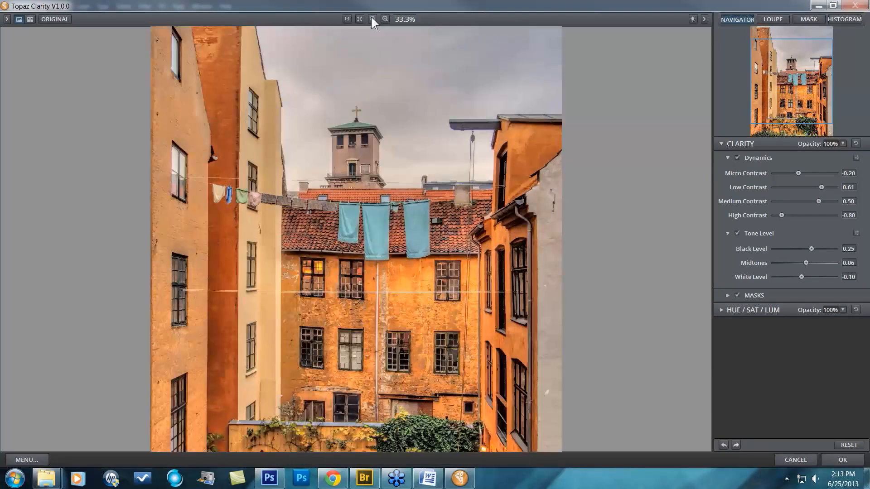
left_click(372, 18)
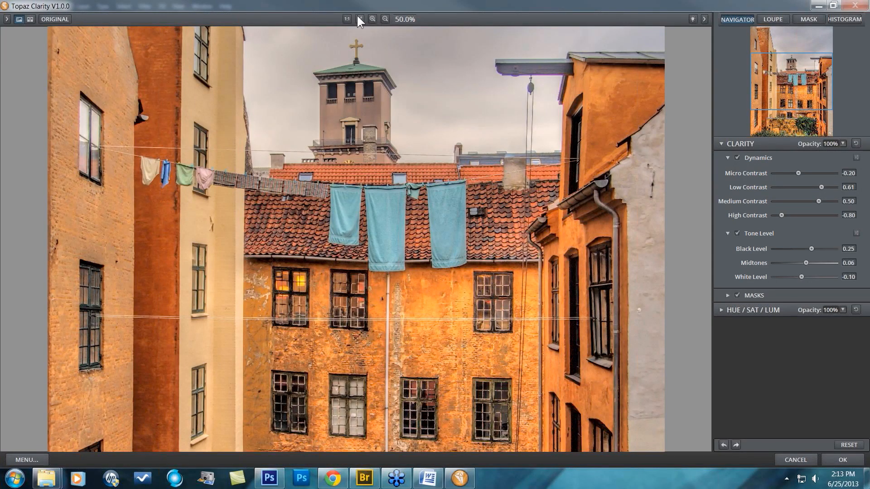
left_click(359, 18)
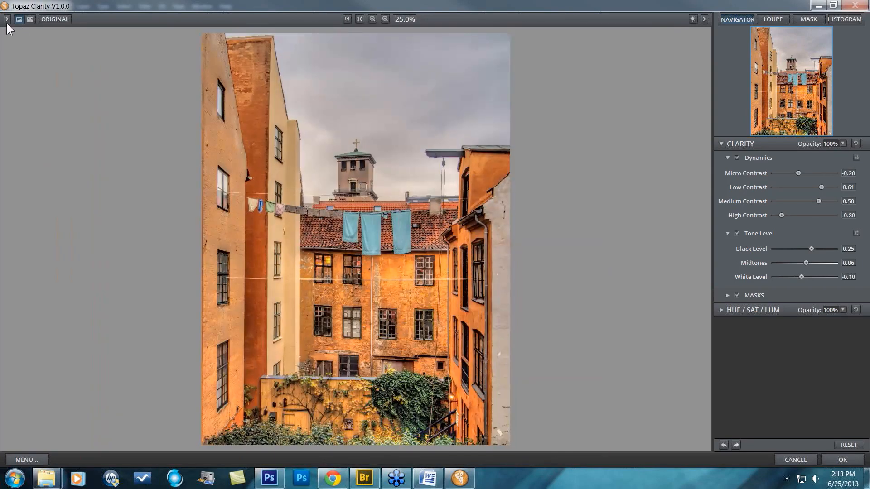
left_click(7, 19)
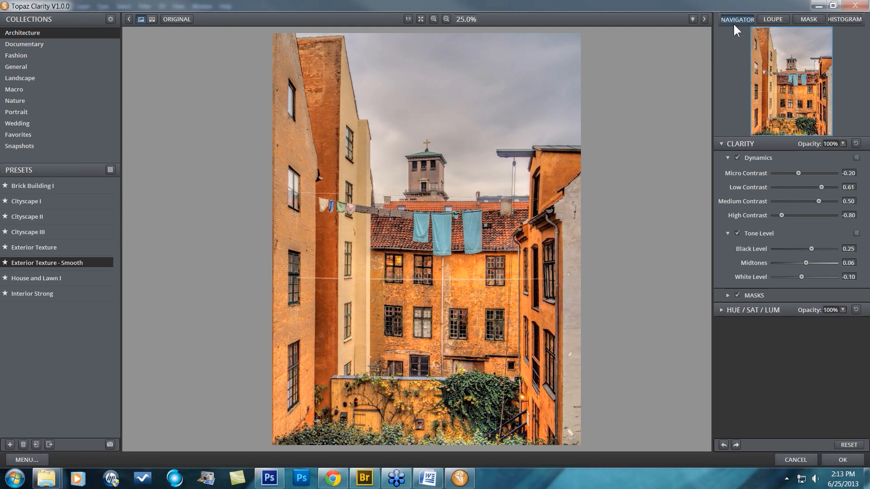
Step: Examine different parts of the photo at 33.3% zoom by moving the navigator's view area
left_click(433, 19)
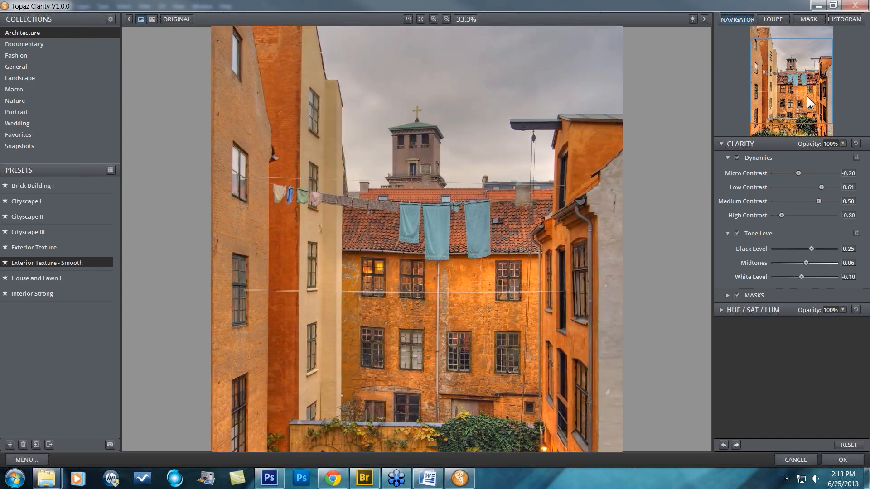
left_click_drag(807, 97, 806, 109)
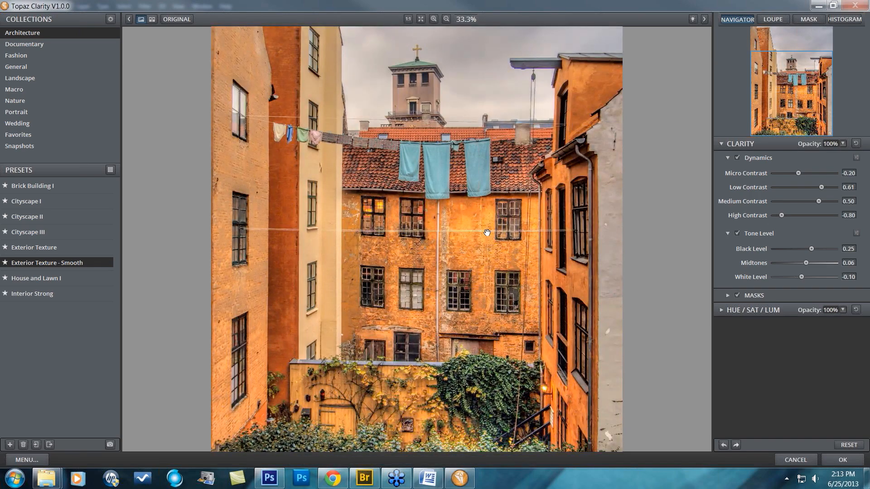
left_click_drag(791, 104, 773, 18)
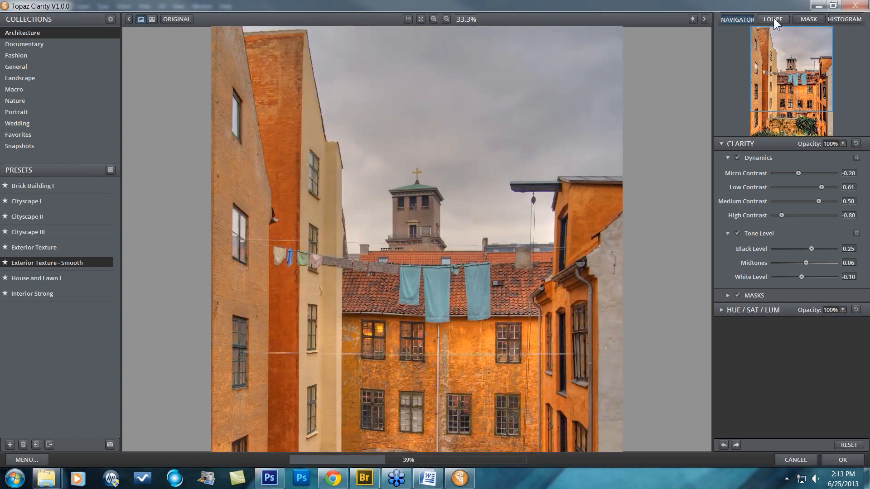
Step: Magnify the small clothes on the washing line with the loupe, ending with the whole photo at 25%
left_click(773, 18)
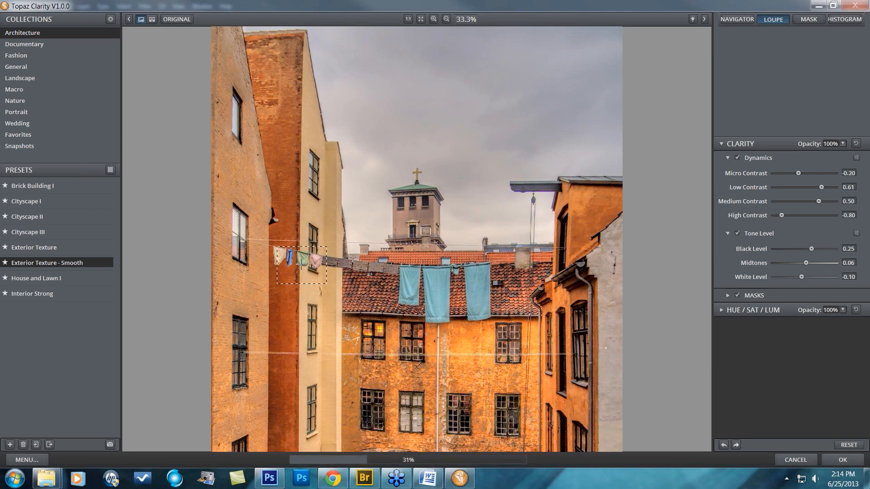
left_click(302, 265)
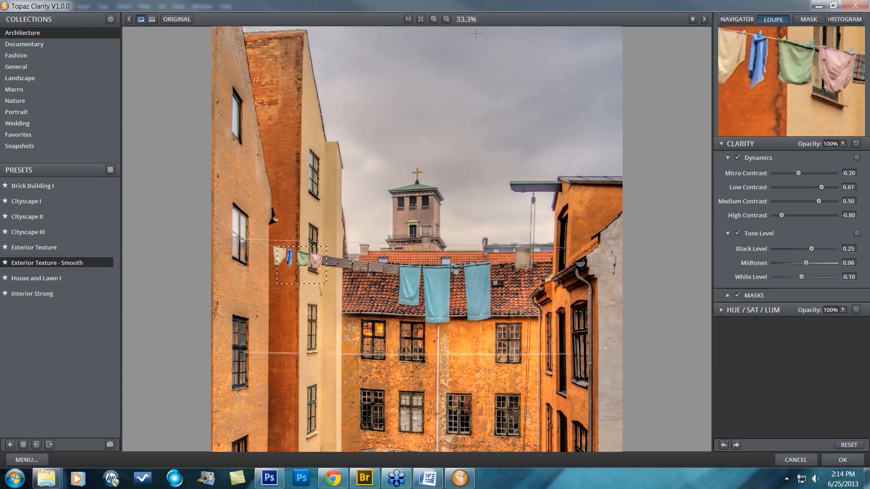
left_click(446, 19)
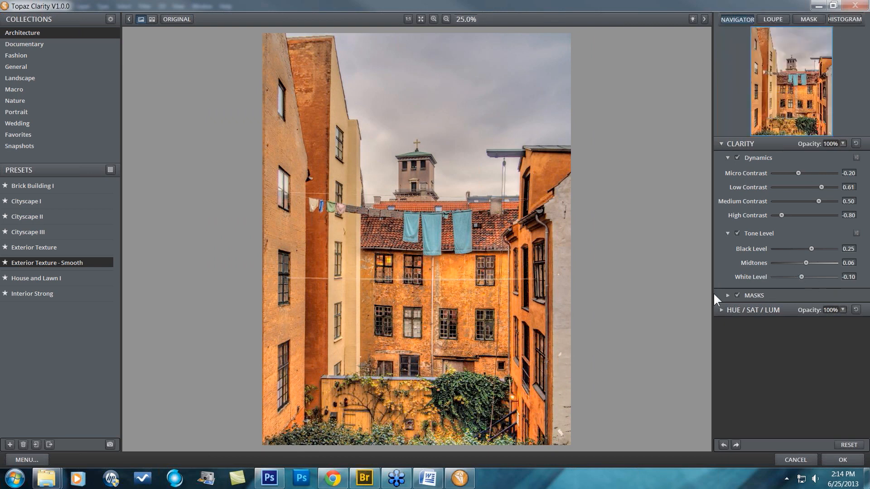
Step: View the mask thumbnail and the histogram of the photo, ending on the navigator preview
left_click(807, 19)
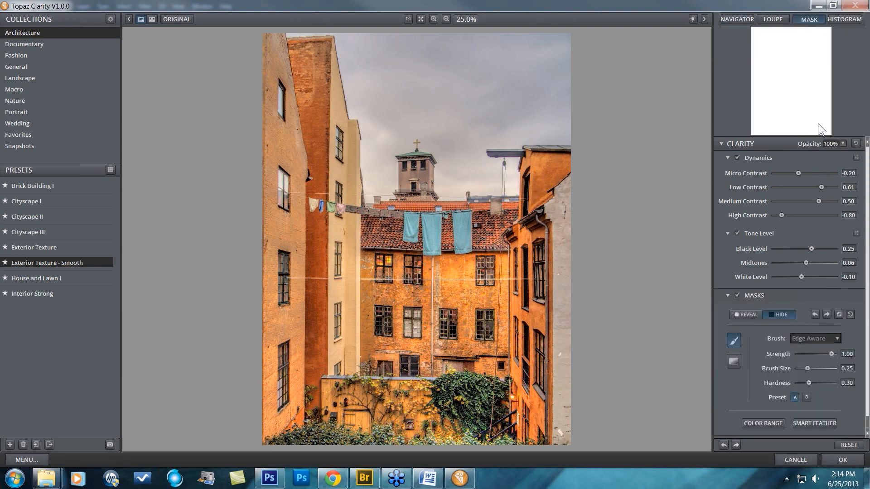
left_click(744, 19)
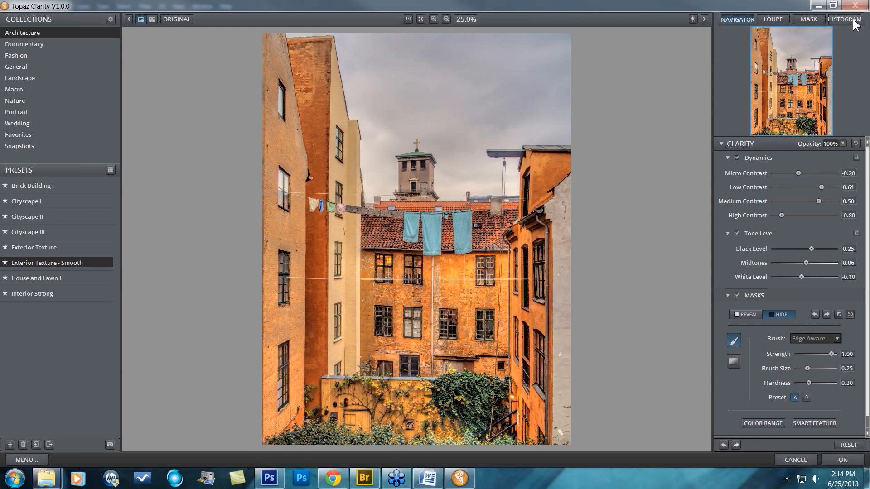
left_click(847, 20)
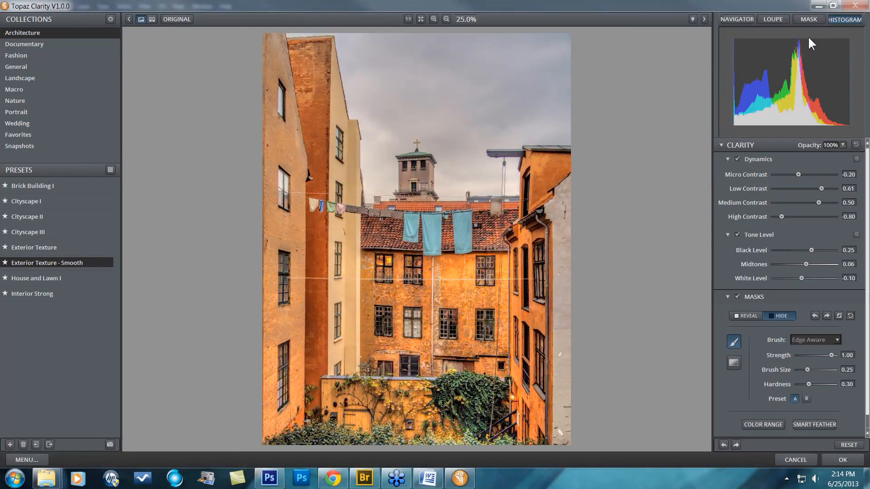
left_click(739, 20)
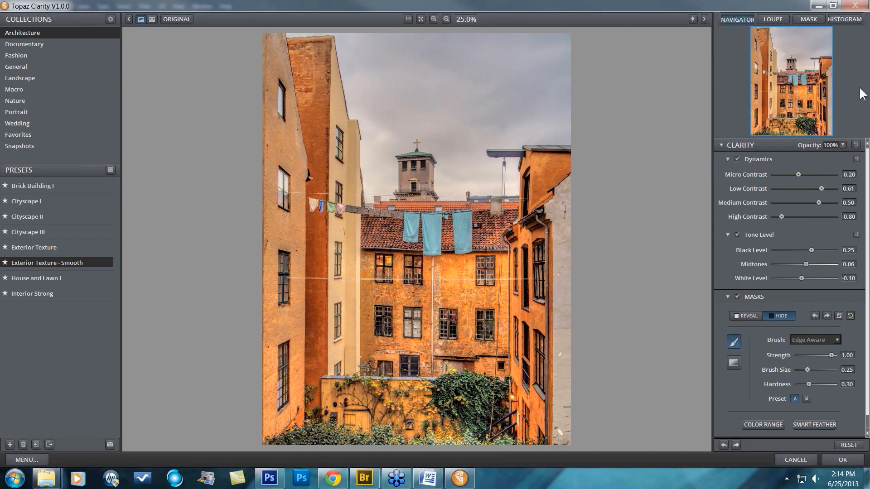
Step: Collapse the Dynamics, Tone Level and Masks groups, leaving the Clarity section itself expanded
left_click(728, 159)
left_click(728, 172)
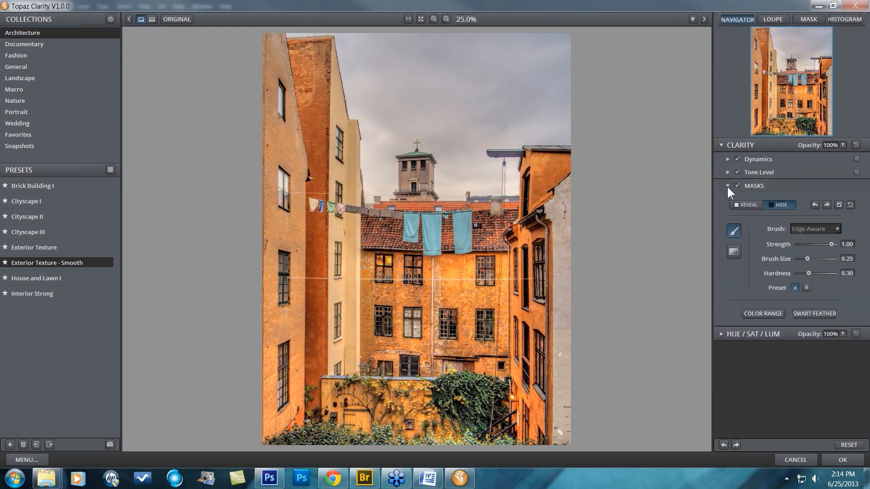
left_click(728, 186)
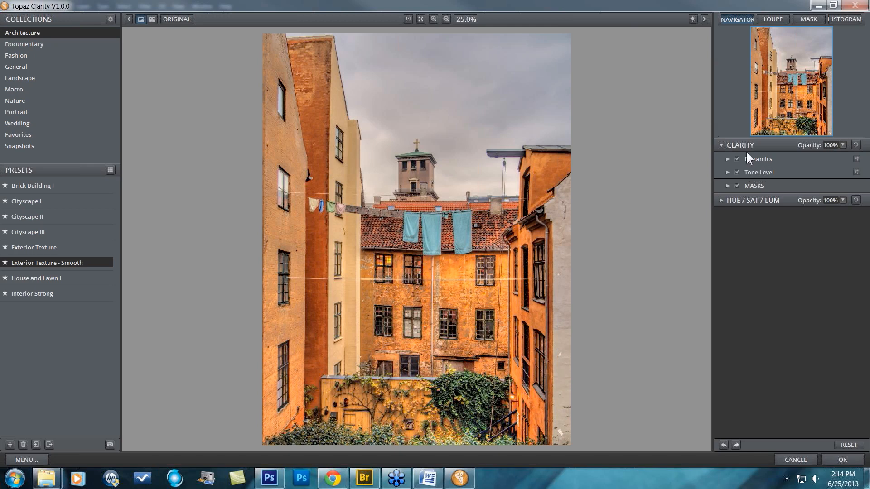
left_click(722, 145)
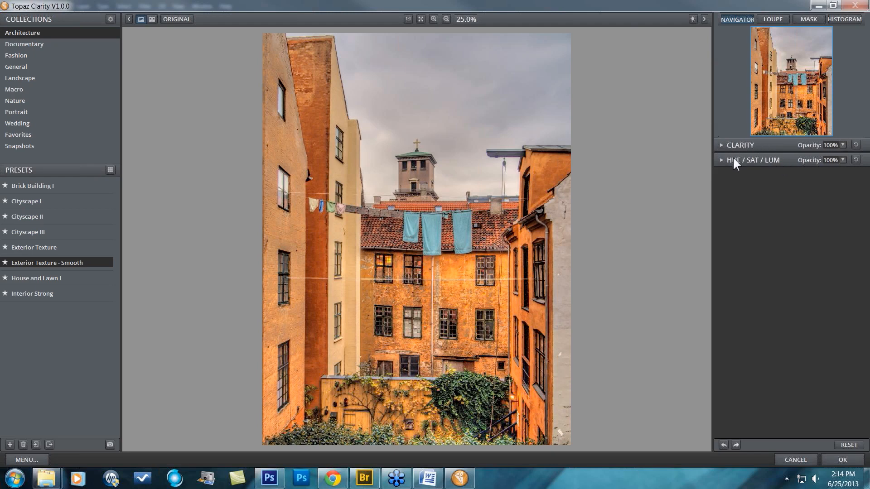
left_click(723, 145)
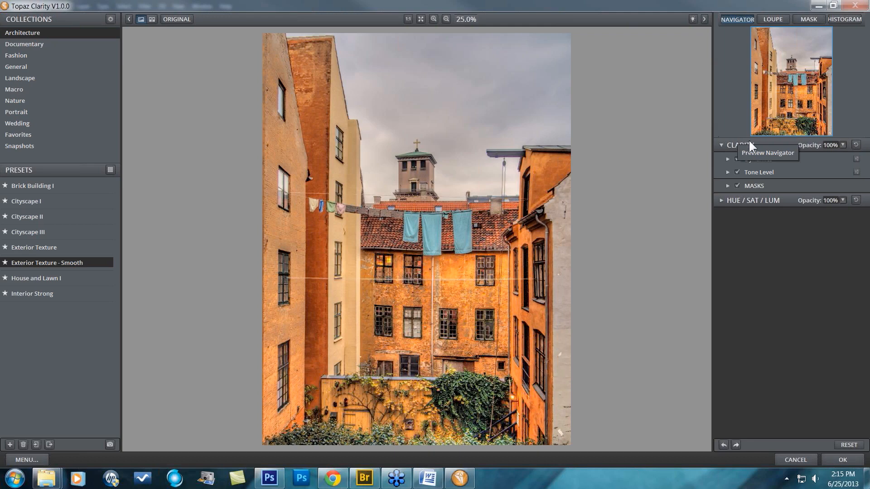
Step: Reset all adjustments made by the preset and expand the Dynamics group
left_click(850, 445)
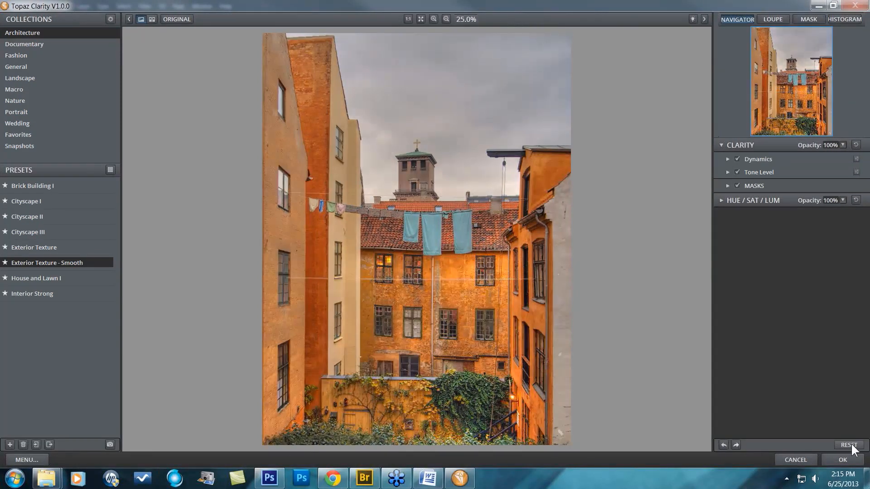
left_click(727, 159)
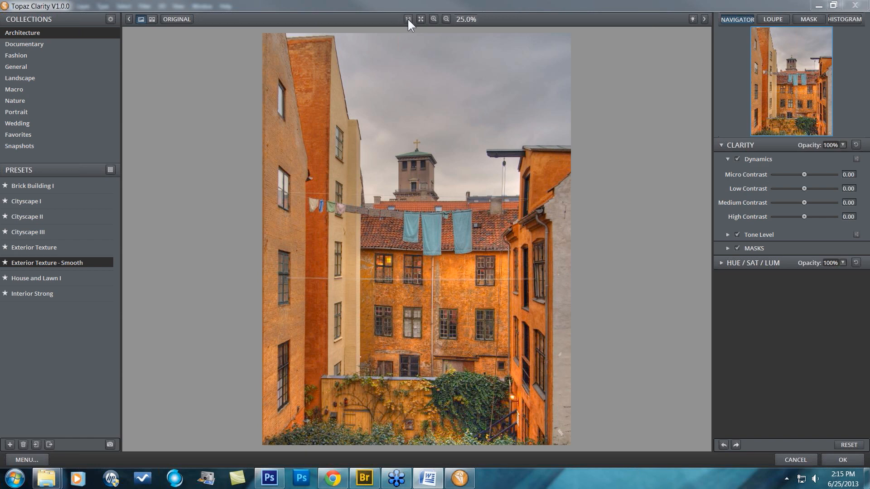
Step: Try Micro Contrast at 0.55 on the lower facade at 50% zoom, compare it with the original, and reset the slider
left_click(433, 18)
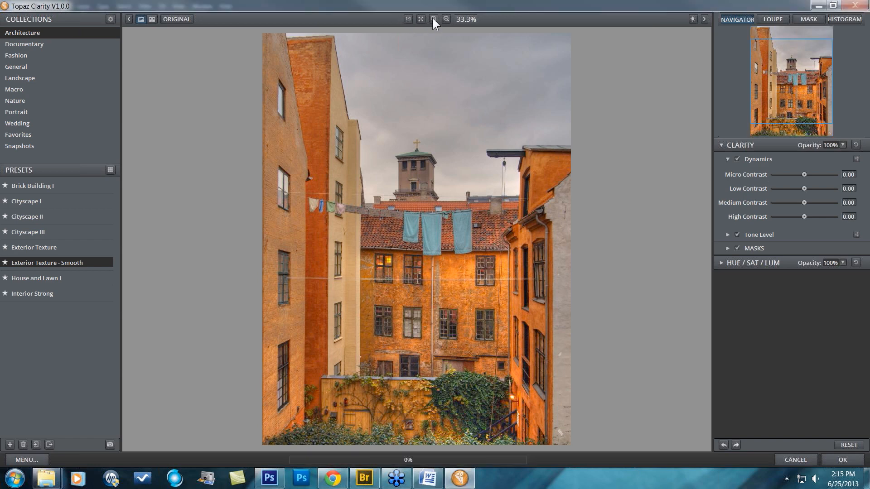
left_click_drag(793, 97, 792, 116)
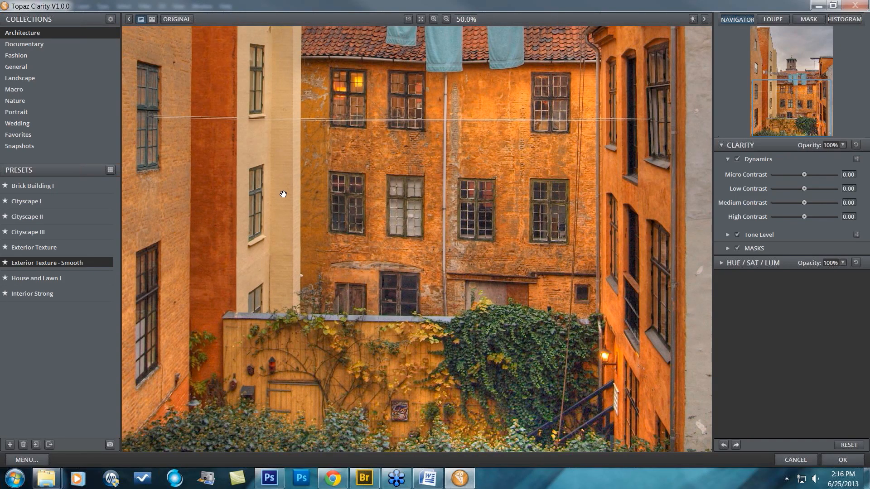
left_click_drag(804, 175, 820, 175)
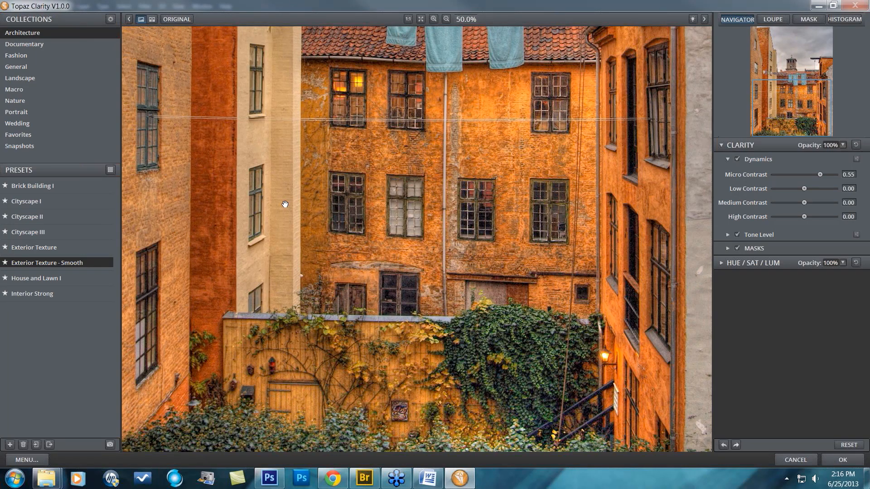
key("space")
key("space")
double_click(751, 171)
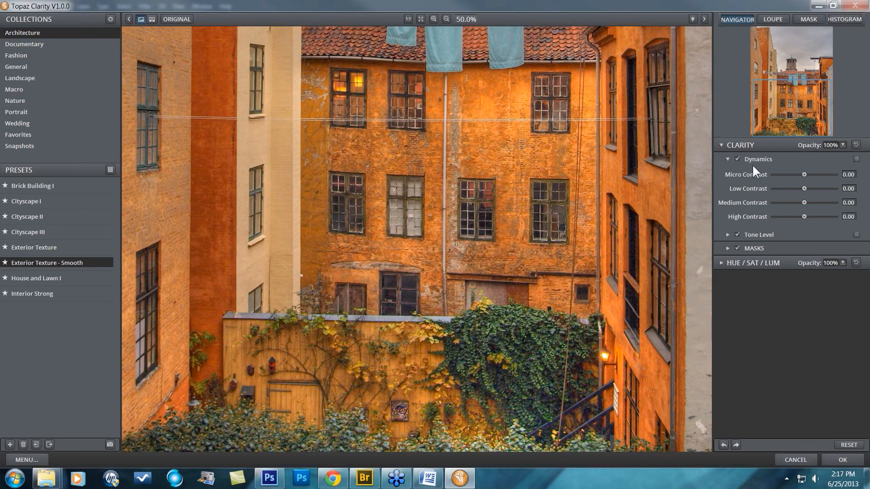
Step: Try Low Contrast at 0.20 and 0.36 on the facade, and reset the slider to 0.00
left_click_drag(804, 189, 810, 188)
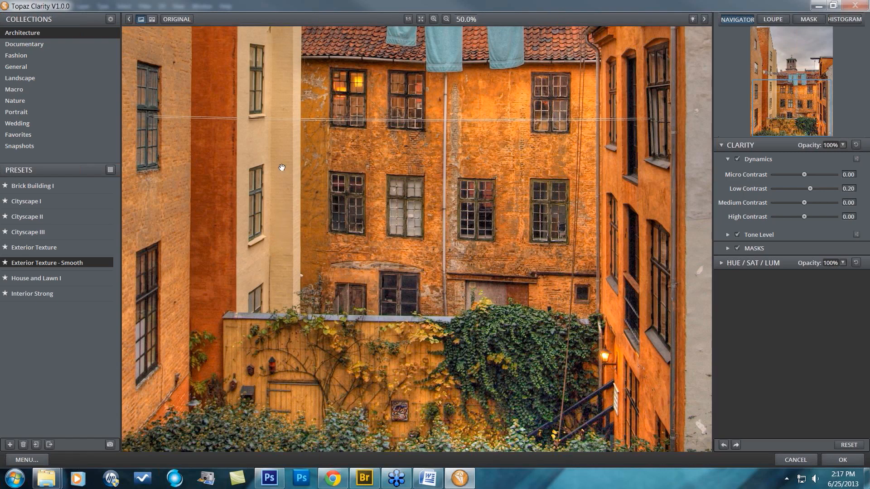
left_click(814, 188)
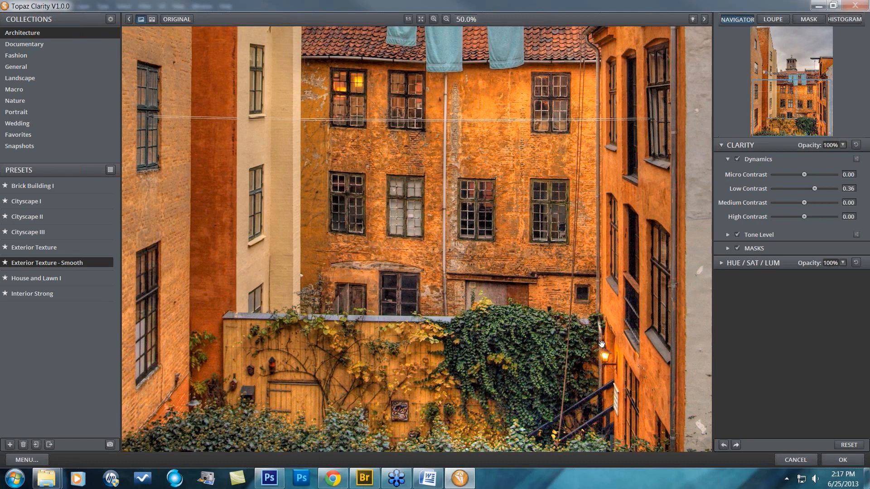
double_click(743, 187)
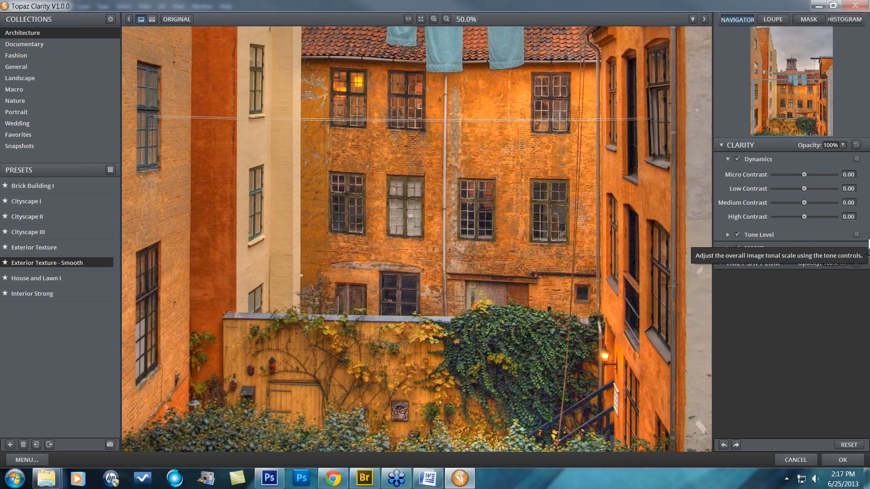
Step: Try Medium Contrast at 0.44 and High Contrast at 0.69 separately, resetting each slider to 0.00
left_click_drag(805, 202, 817, 203)
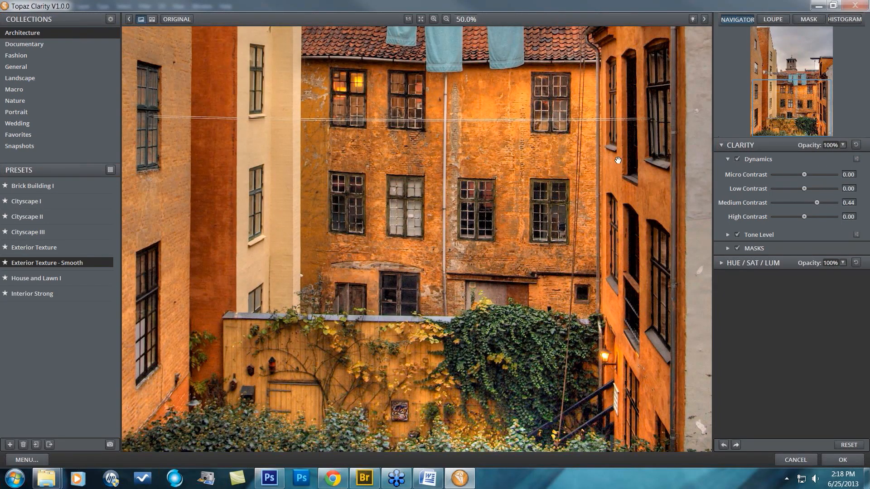
double_click(752, 203)
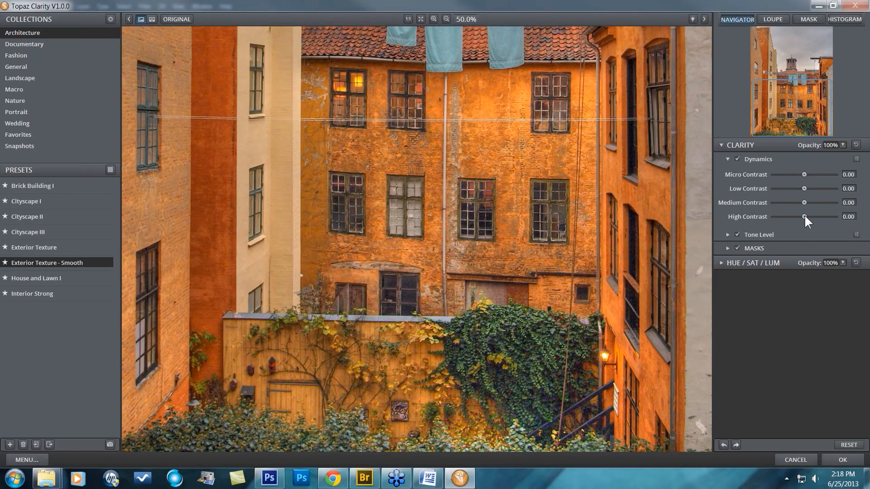
left_click(824, 215)
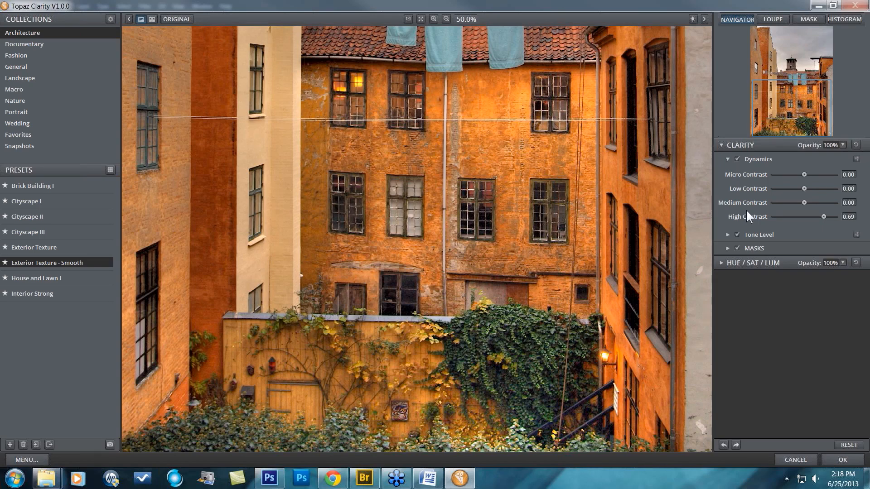
double_click(751, 214)
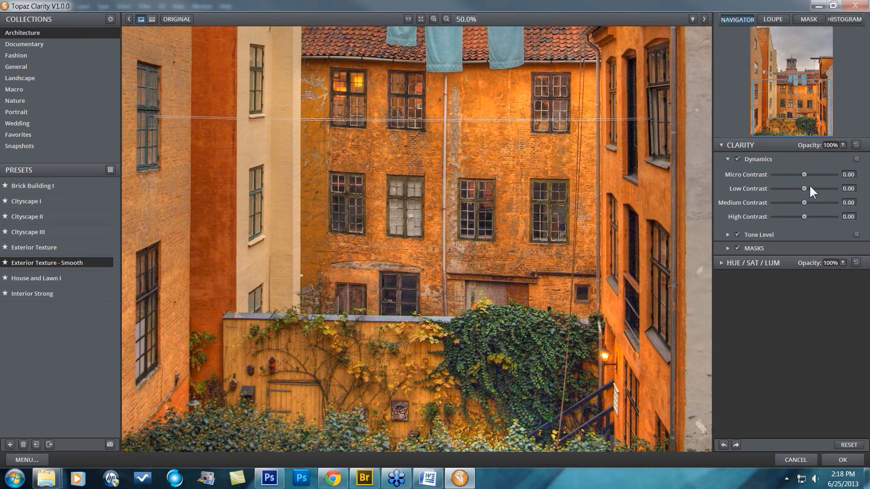
Step: Set Medium Contrast to 0.33 and Low Contrast to 0.28
left_click(813, 203)
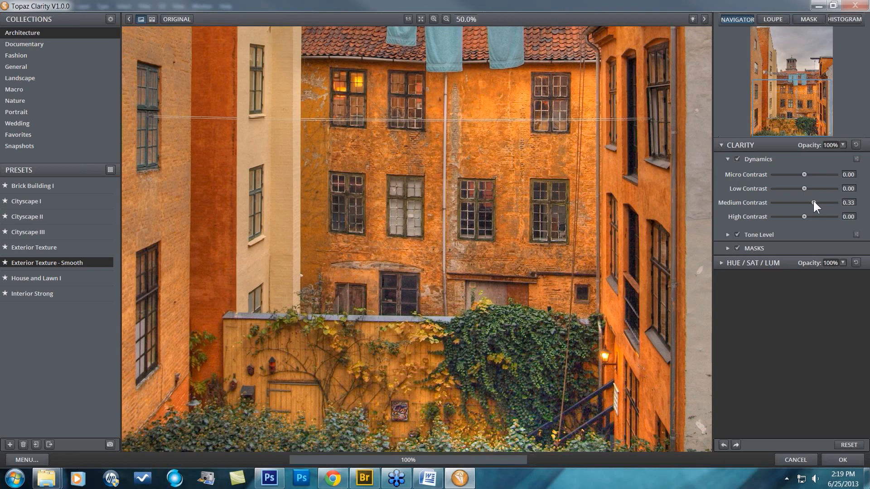
left_click(807, 188)
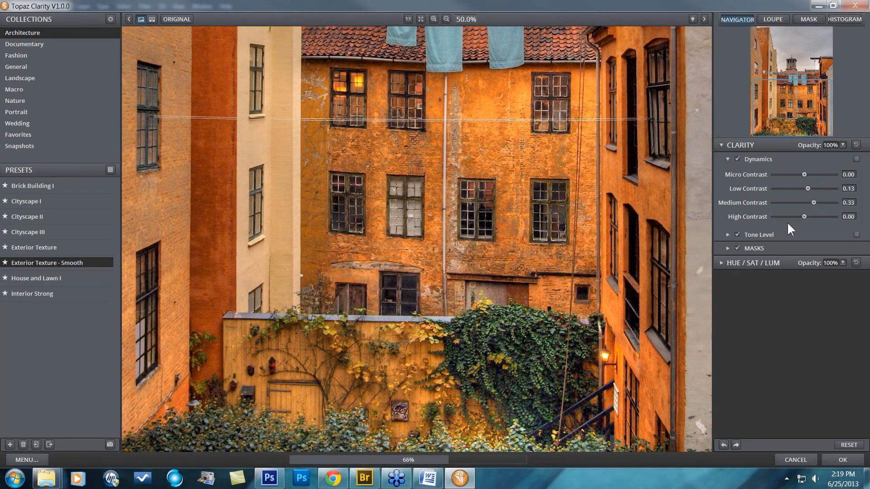
left_click(812, 189)
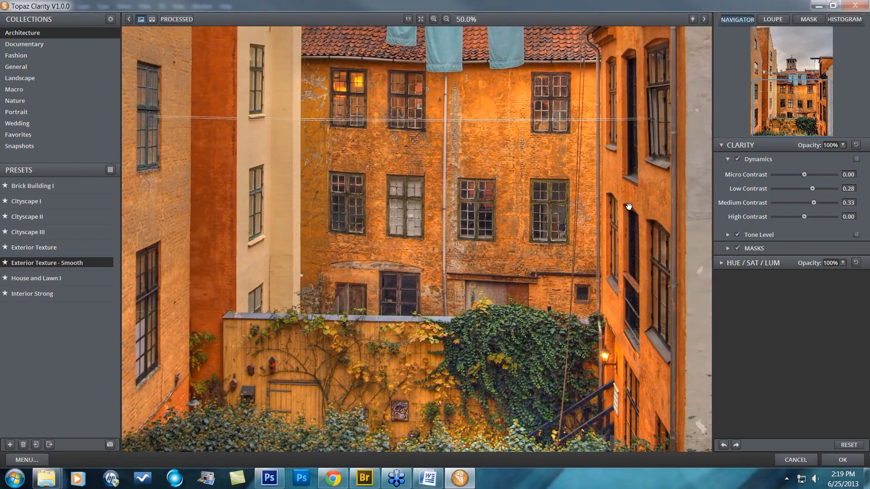
Step: Compare the adjusted lower facade and ivy with the original photo
key("space")
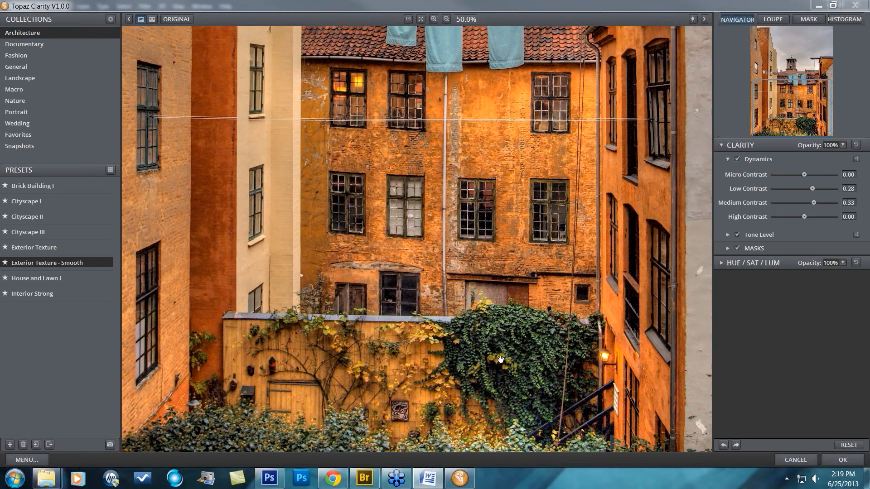
key("space")
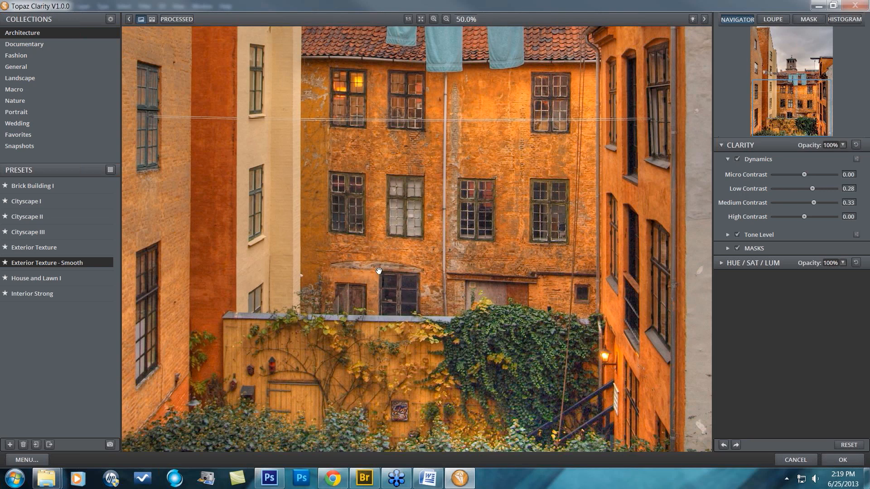
left_click(478, 210)
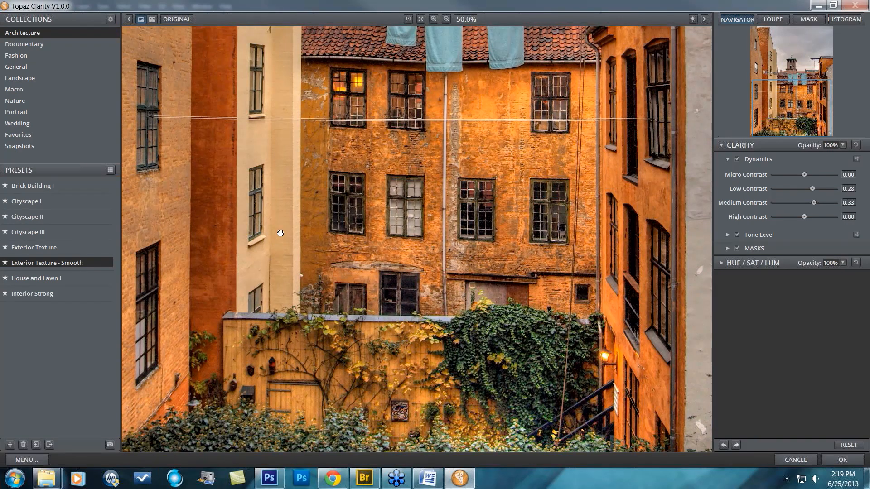
Step: Compare the sky, tower and rooftops with the original photo at 50% zoom
left_click_drag(797, 97, 791, 74)
left_click_drag(791, 73, 792, 48)
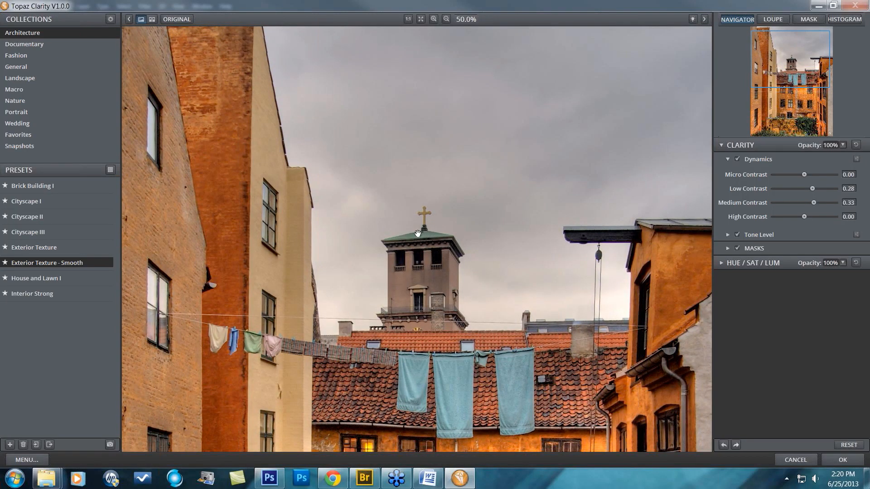
left_click(417, 234)
left_click(417, 233)
left_click(802, 58)
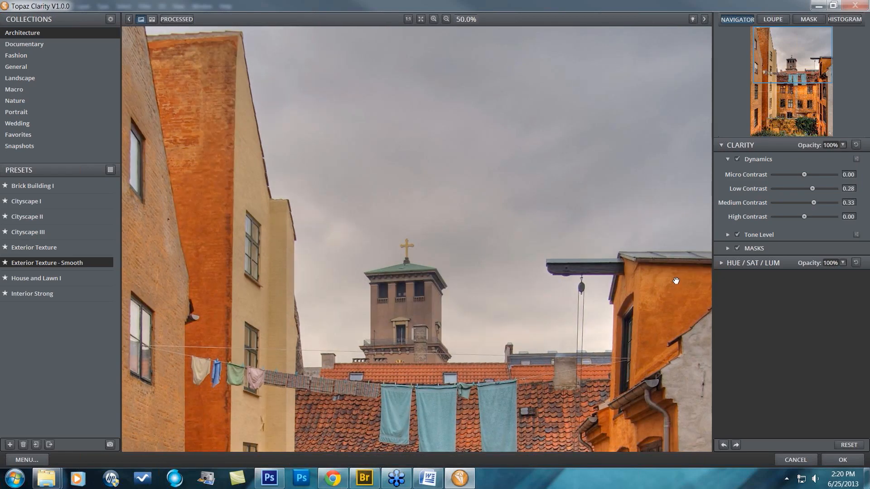
Step: Check the building edges against the sky in the original and processed photo, and close Topaz Clarity without applying the changes
left_click(675, 281)
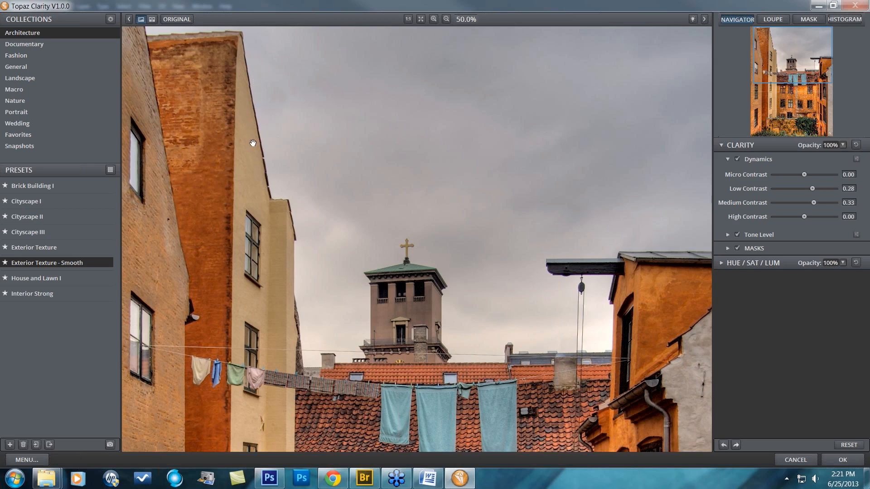
left_click(343, 181)
left_click(344, 182)
left_click(797, 460)
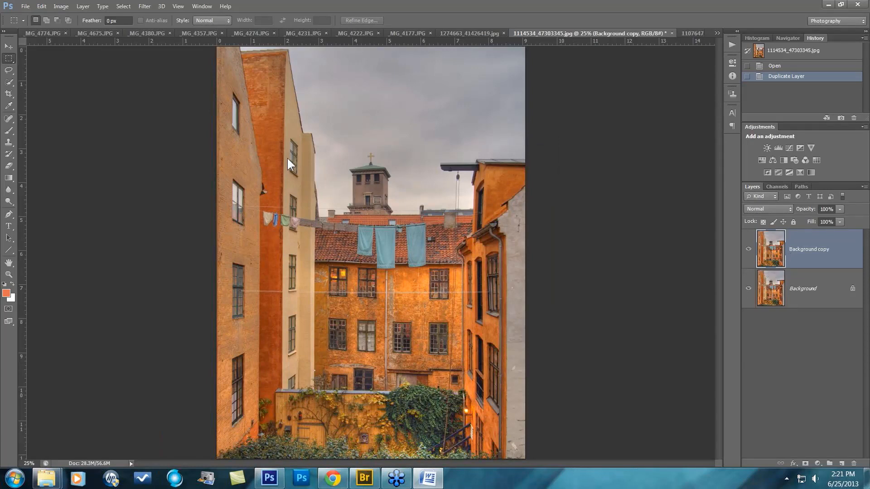
Step: Open the Background copy layer in the Topaz Adjust 5 filter
left_click(145, 7)
mouse_move(183, 266)
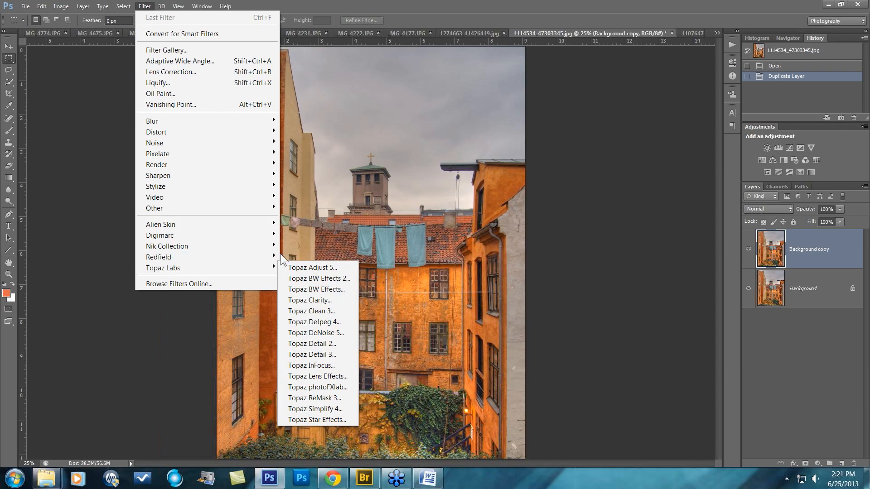
left_click(301, 267)
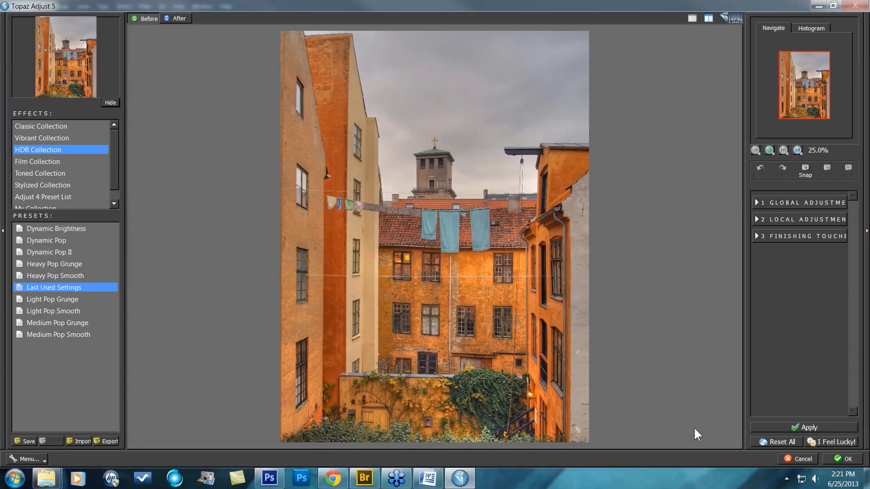
Step: Reset all adjustments and try the Heavy Pop Grunge and Medium Pop Grunge presets from the HDR Collection
left_click(784, 442)
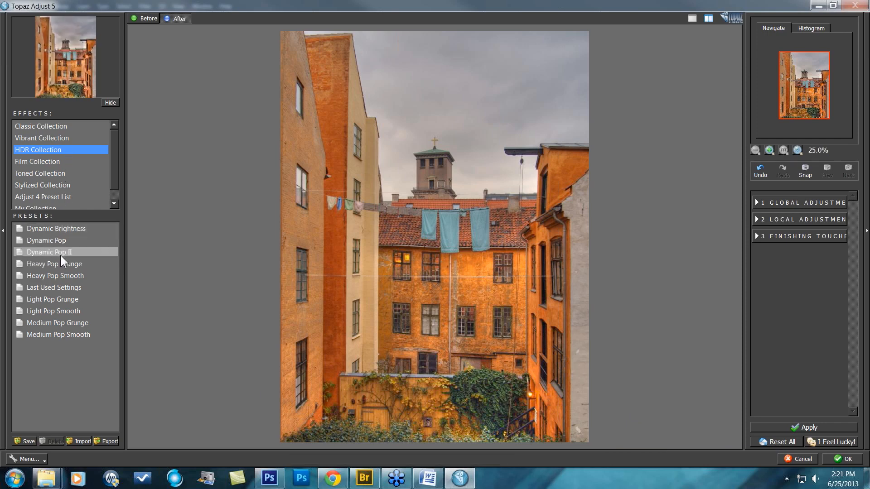
left_click_drag(70, 264, 234, 279)
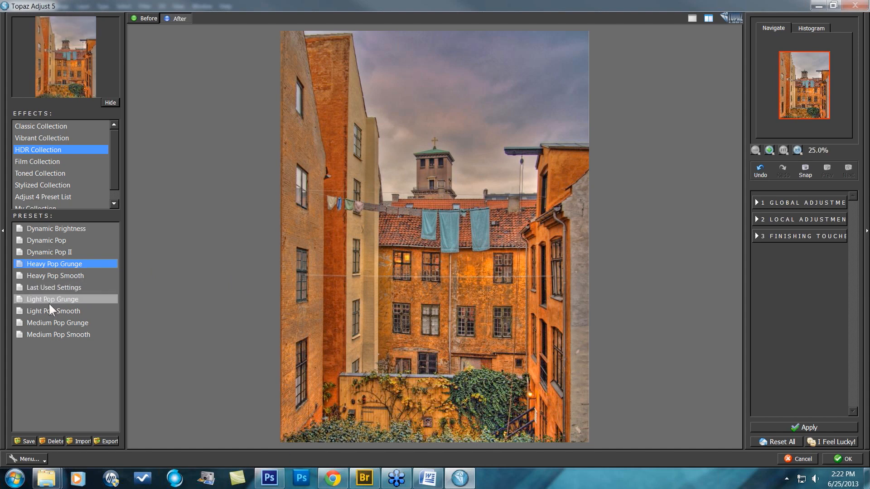
left_click(64, 323)
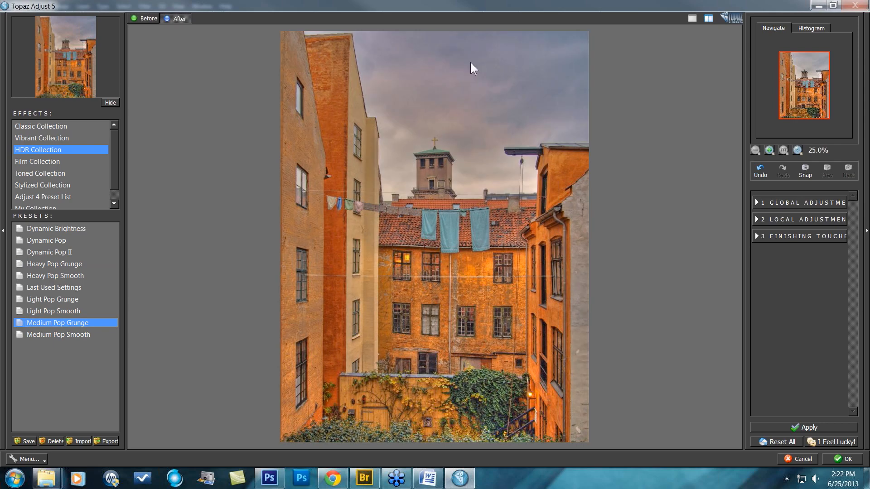
Step: Examine the ivy at 100% zoom and compare the sky, tower and roof edges with the original at 50% zoom
left_click(794, 146)
left_click(814, 102)
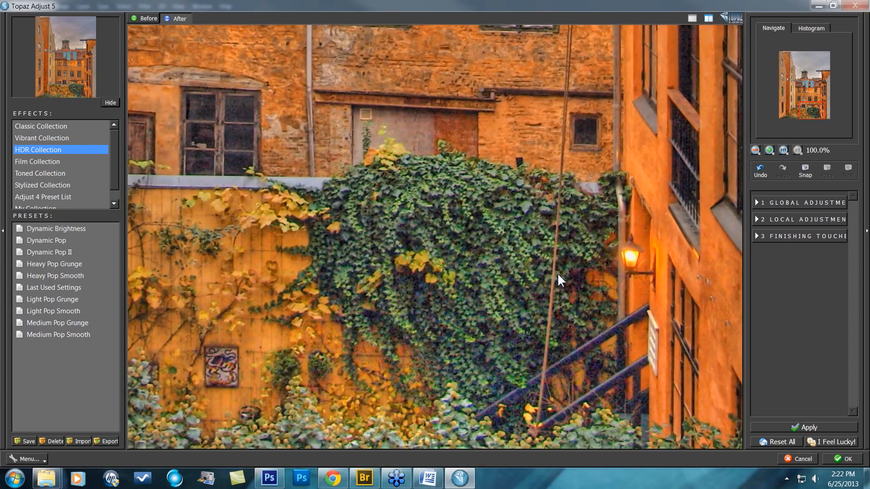
left_click(755, 150)
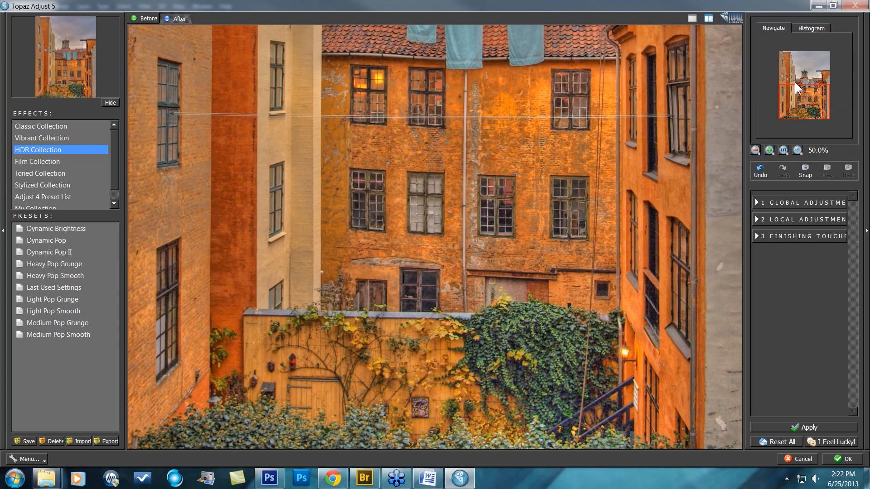
left_click_drag(795, 83, 793, 53)
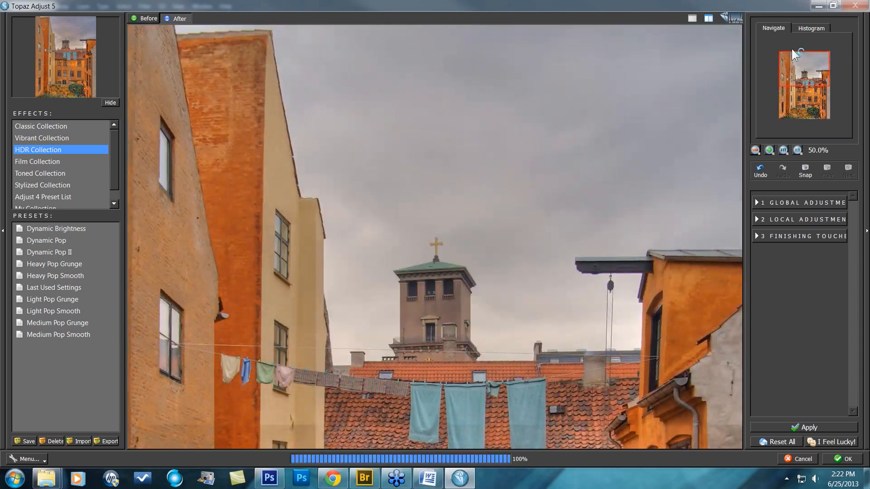
left_click(534, 295)
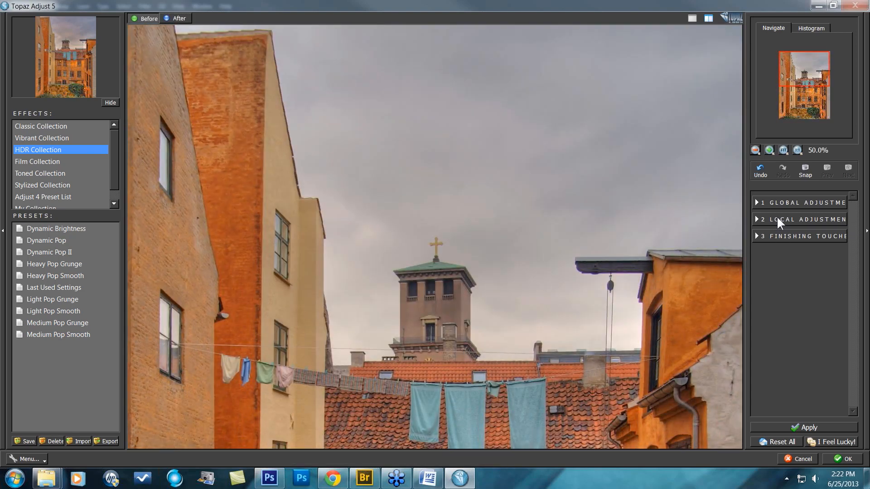
left_click(723, 253)
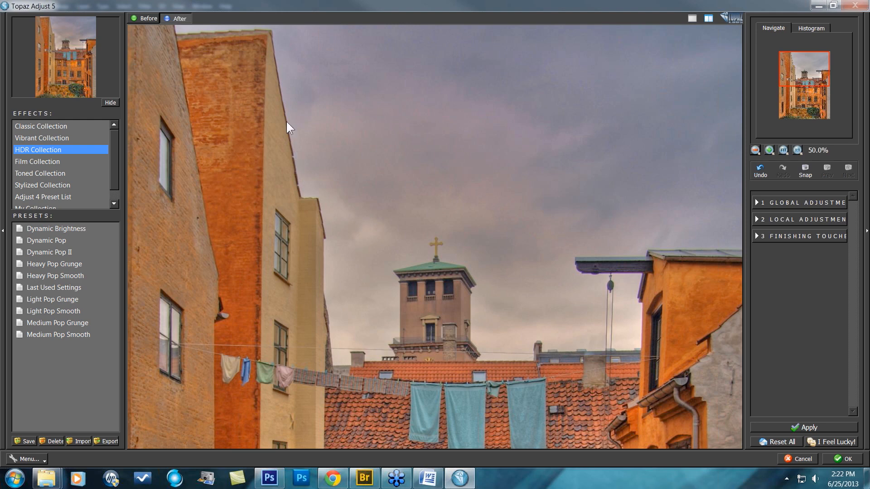
left_click(333, 218)
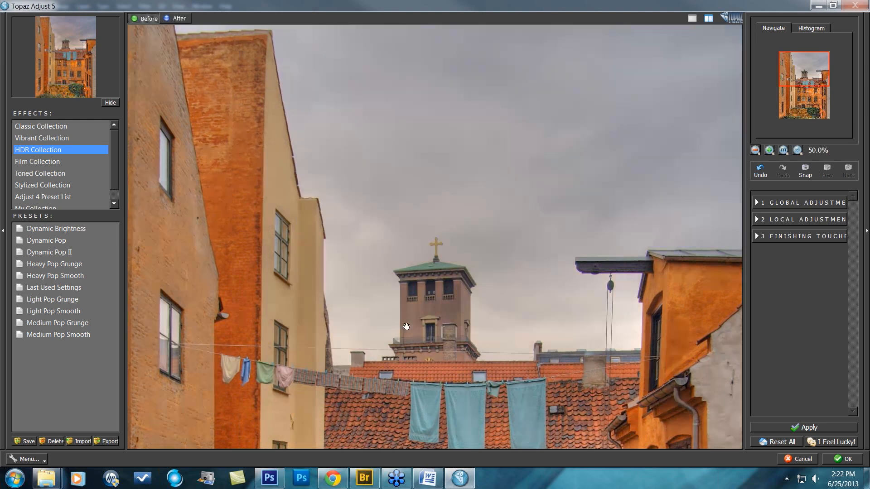
left_click(429, 261)
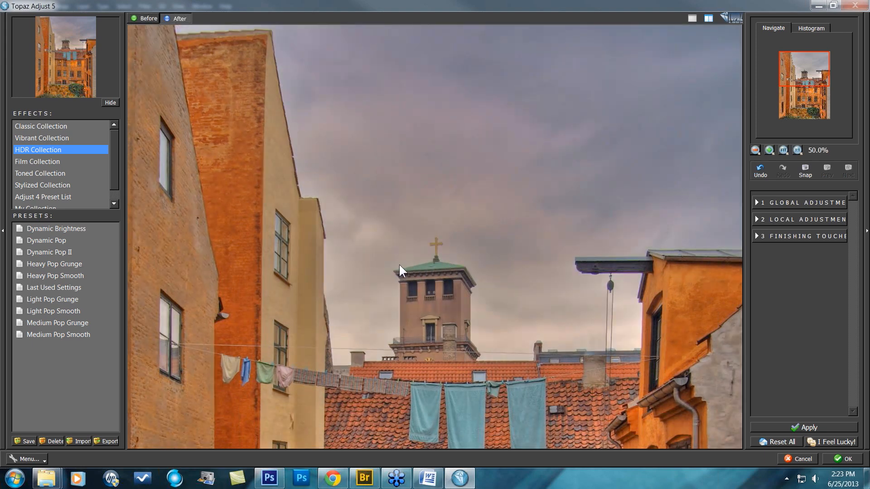
left_click(349, 192)
left_click(405, 194)
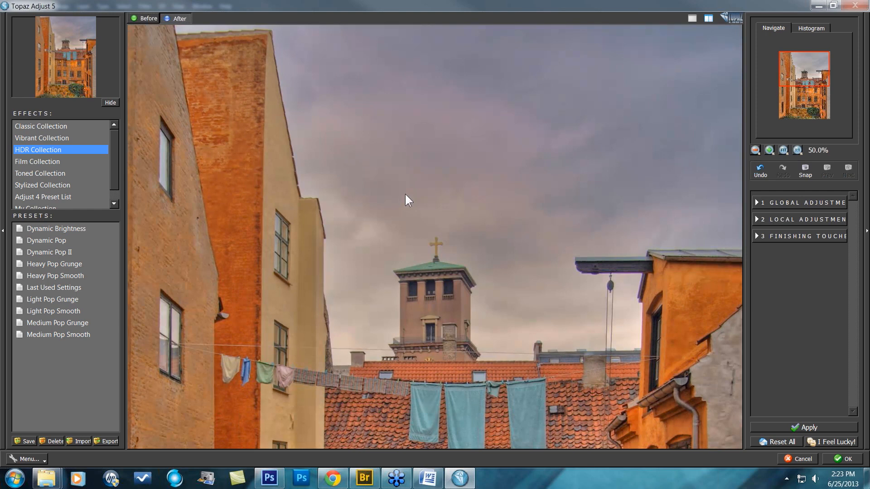
Step: Turn on Process Details Independently in the global Details adjustments
left_click(757, 201)
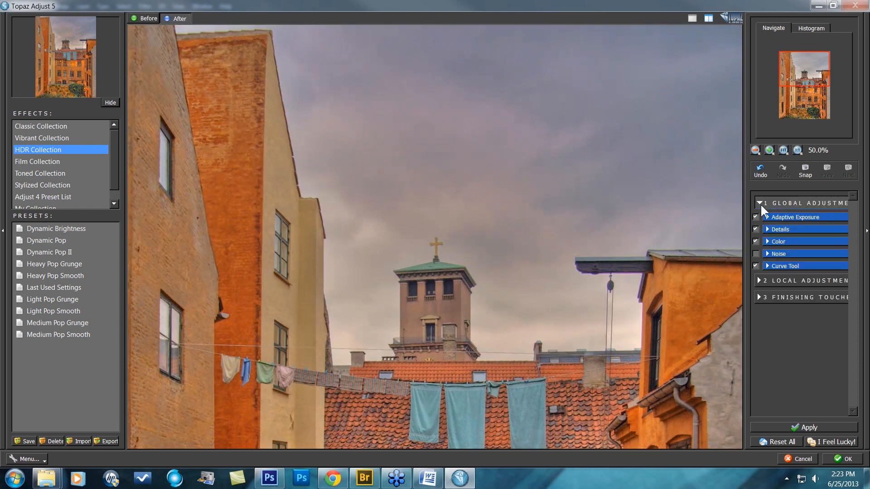
left_click(767, 228)
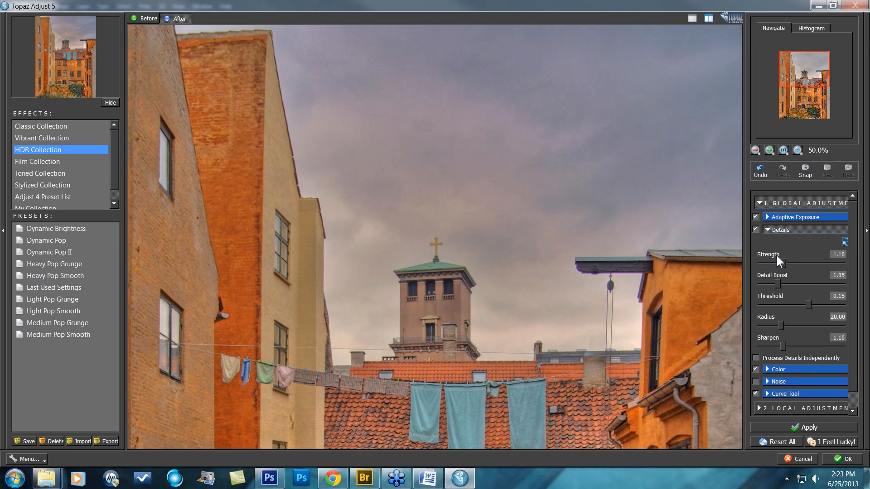
left_click(756, 357)
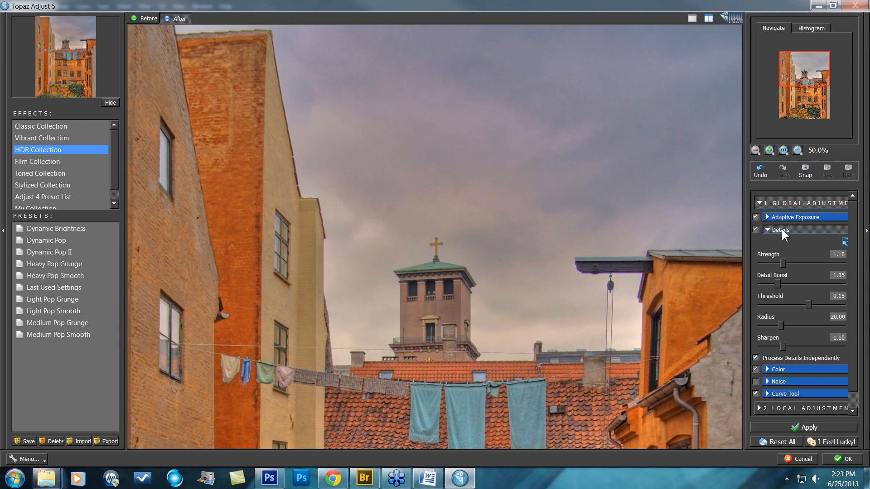
Step: Try Adaptive Exposure at 0.52 and at 0.26 with Regions at 33, check the lower facade, and cancel Topaz Adjust
left_click(767, 217)
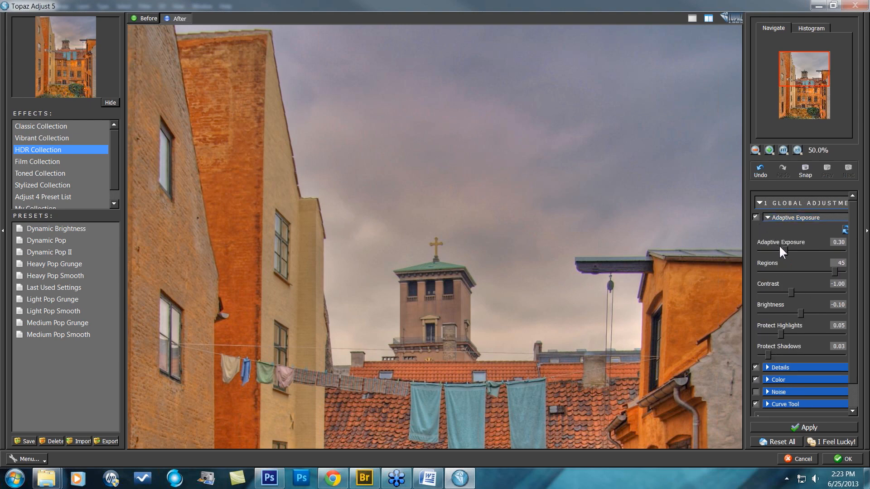
left_click_drag(786, 251, 802, 249)
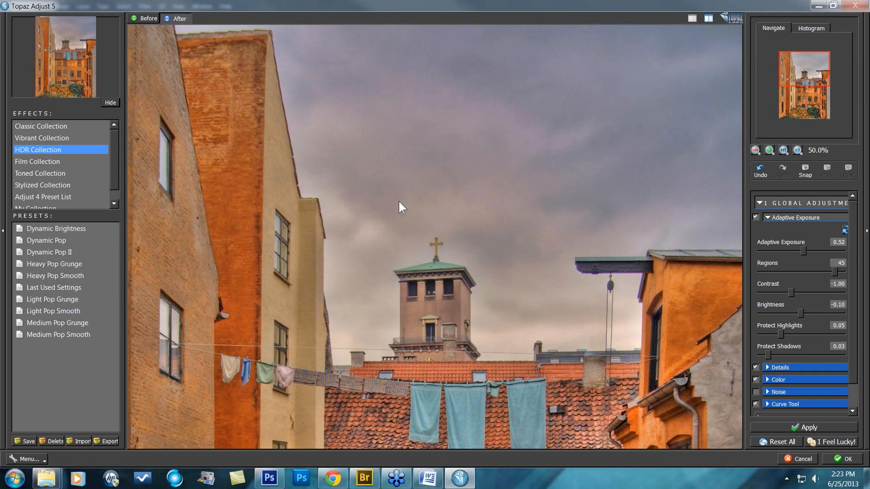
left_click_drag(801, 248, 781, 250)
left_click(816, 271)
left_click(785, 251)
left_click_drag(785, 250, 781, 251)
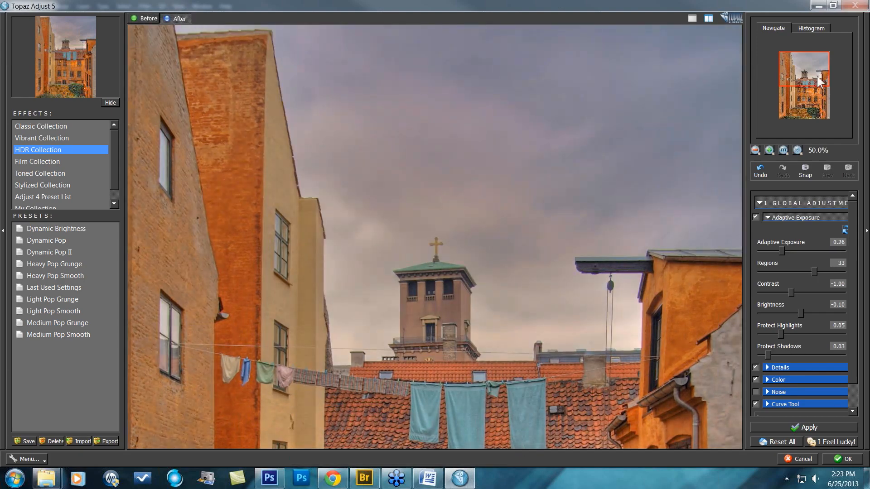
left_click_drag(817, 76, 821, 108)
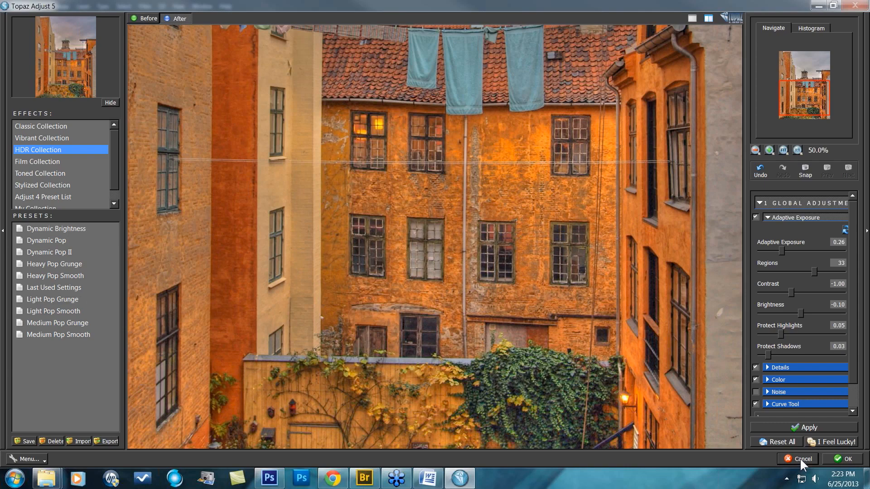
left_click(801, 459)
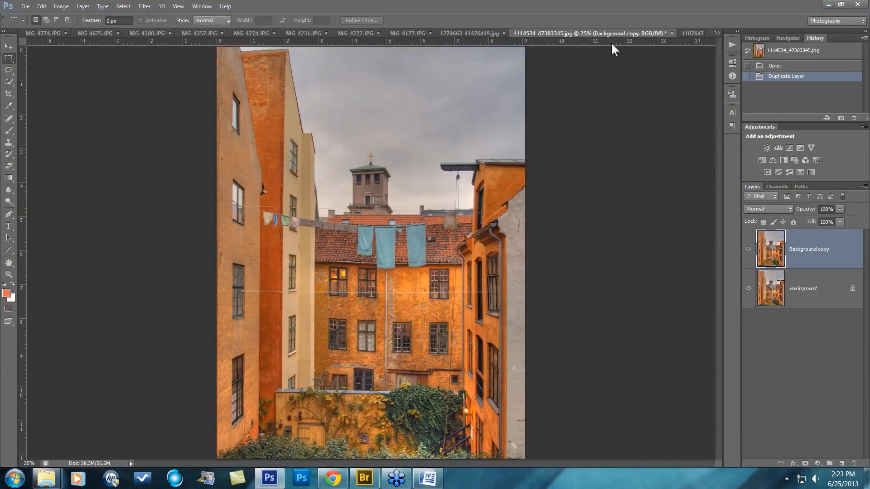
Step: View _MG_4357.JPG, switch to _MG_4274.JPG, and examine its pier, rocks and sand at up to 33.3% zoom
left_click(206, 33)
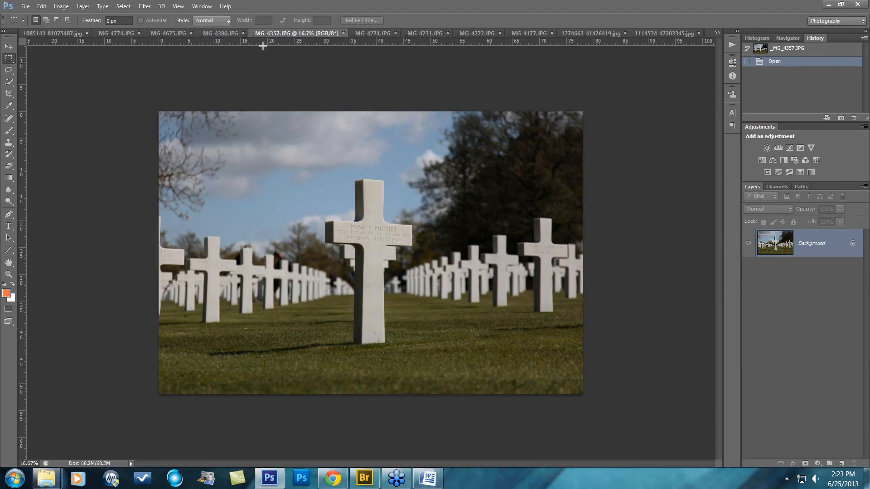
left_click(368, 34)
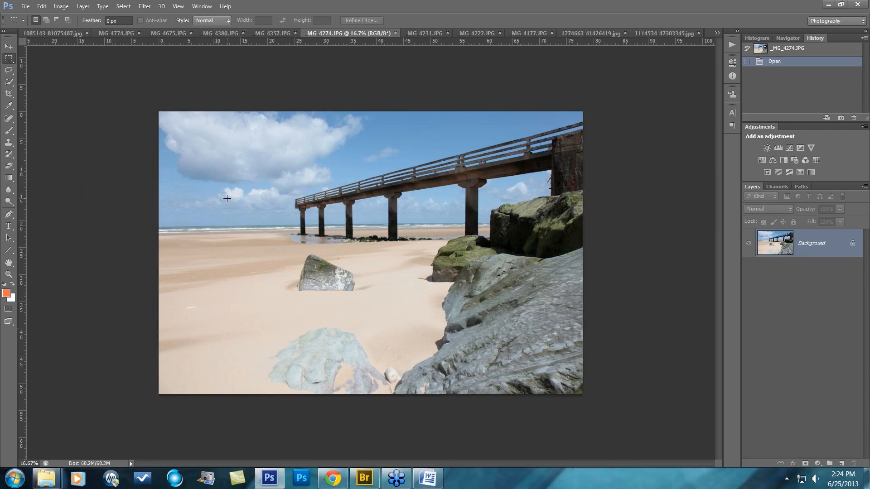
key("ctrl+plus")
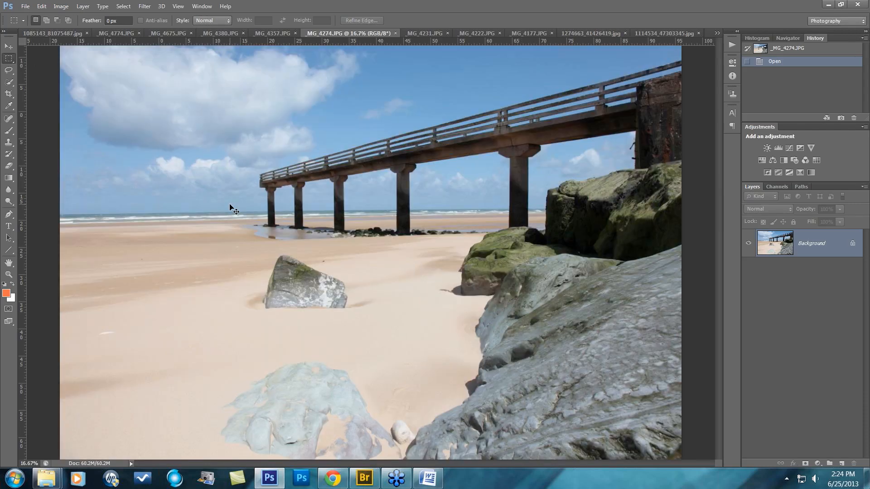
left_click_drag(422, 464, 453, 464)
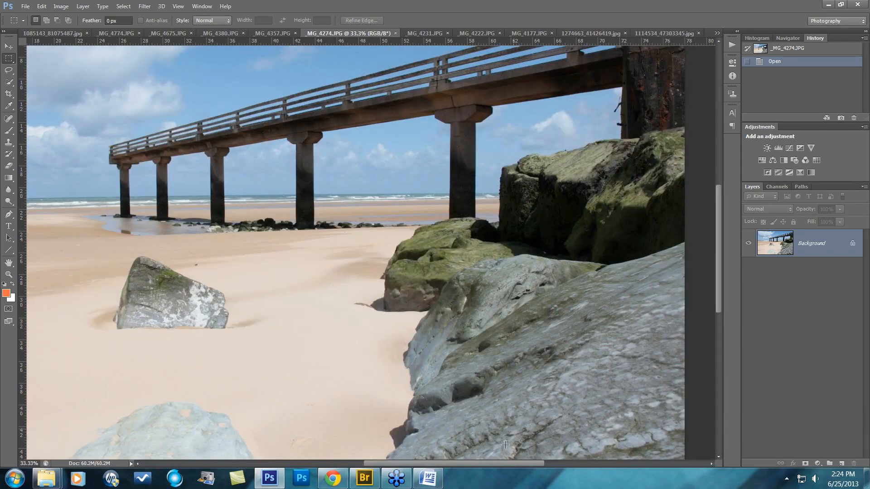
scroll(488, 324, "down", 3)
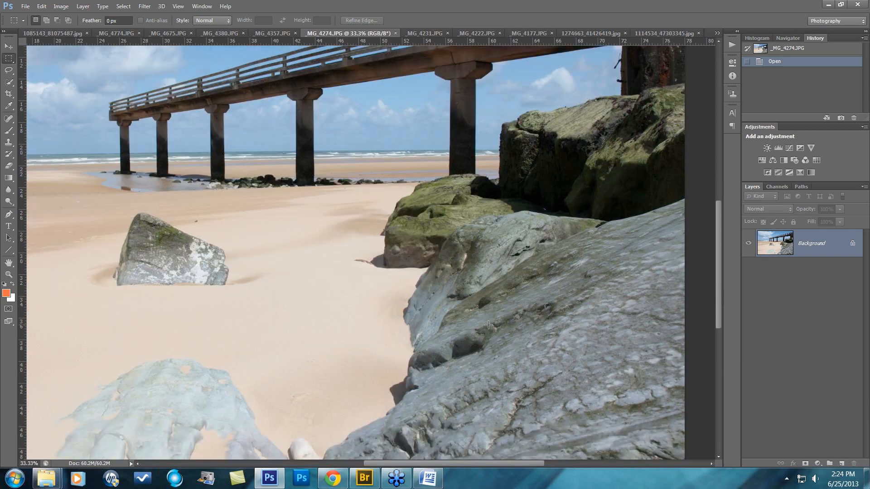
scroll(489, 324, "down", 5)
left_click_drag(450, 462, 425, 470)
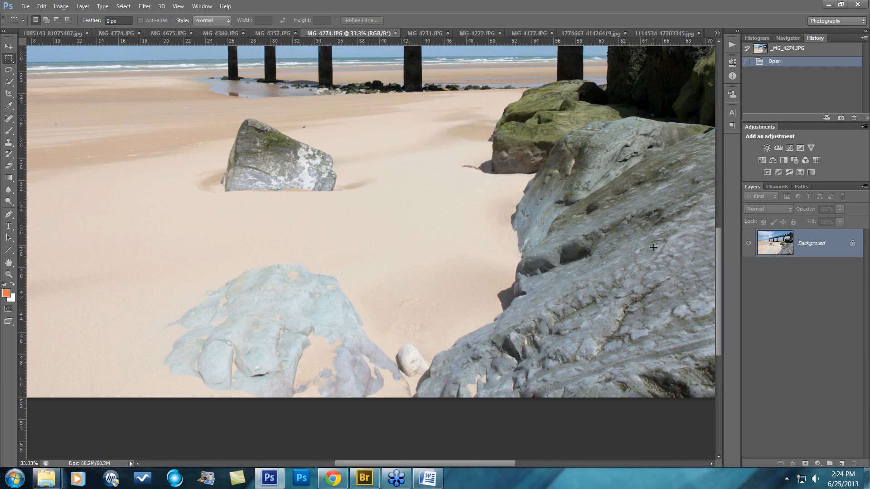
key("ctrl+minus")
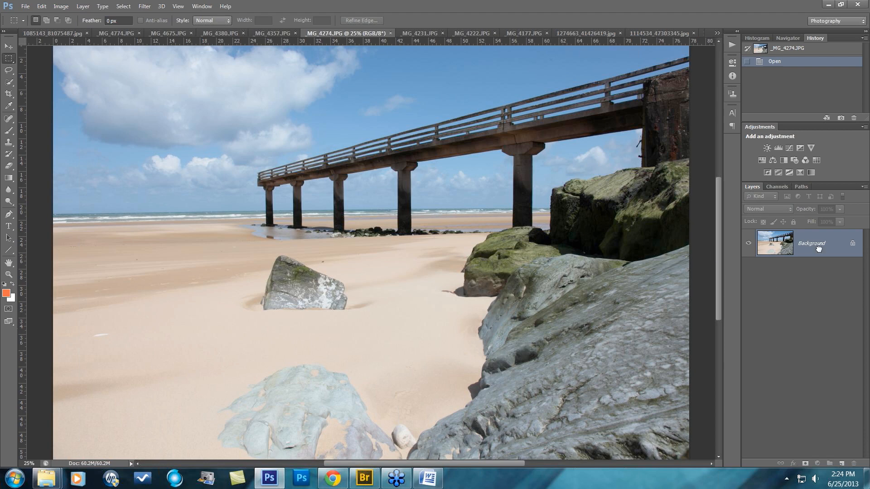
Step: Duplicate the beach photo's Background layer and open the copy in Topaz Adjust 5
key("ctrl+j")
left_click(145, 5)
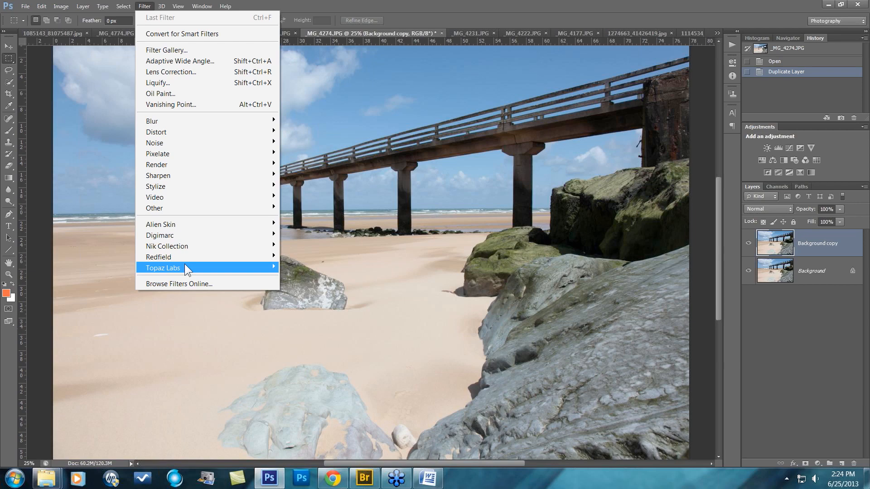
mouse_move(240, 267)
left_click(311, 267)
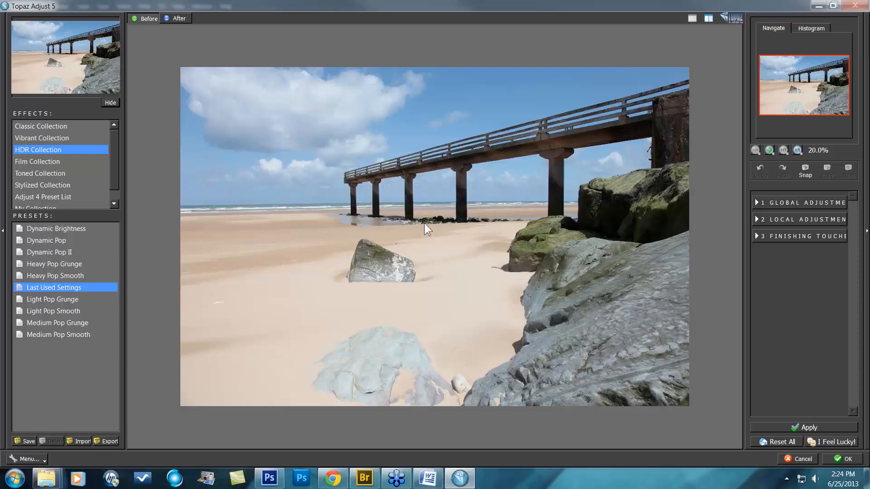
Step: Reset all adjustments, apply the Medium Pop Grunge preset to the beach photo, and inspect the rocks and pier at 25% zoom
left_click(781, 441)
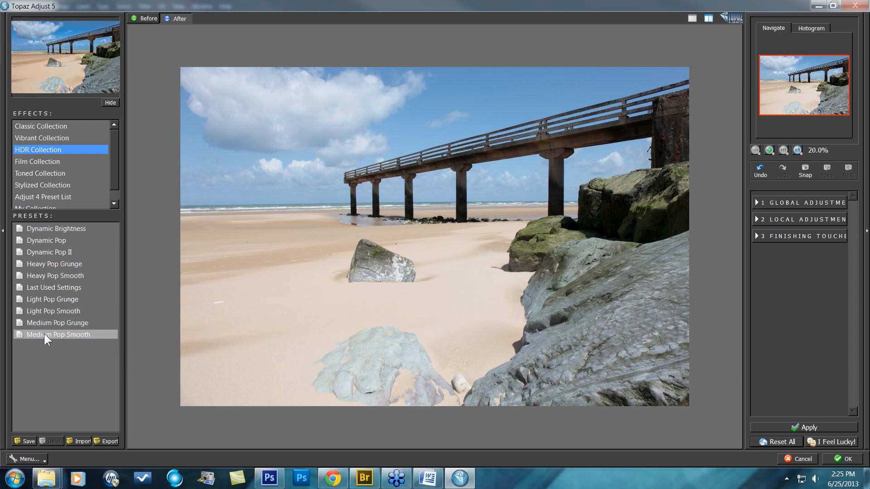
left_click(56, 322)
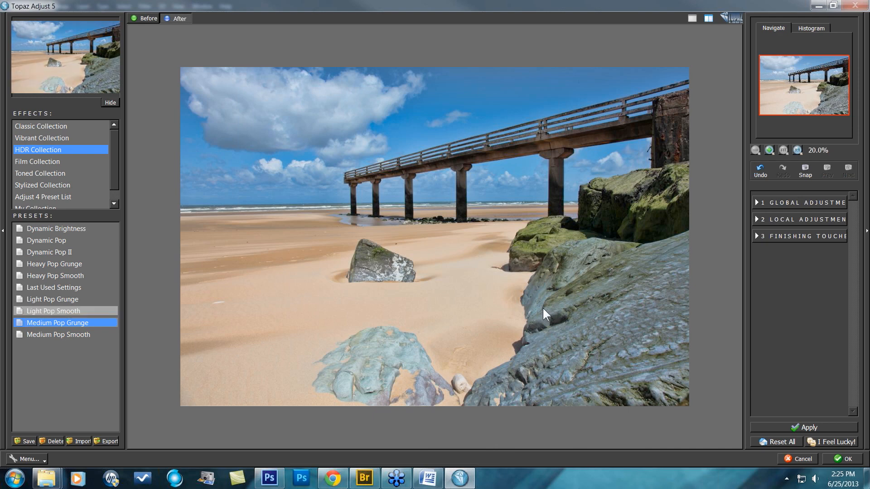
left_click_drag(538, 309, 458, 244)
left_click_drag(507, 371, 375, 376)
left_click(768, 149)
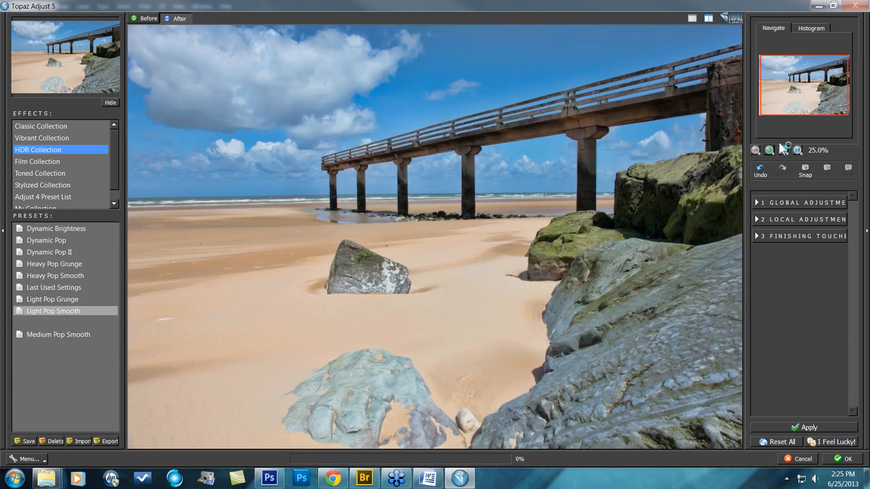
Step: In the global adjustments, switch the Color adjustment off and on and try processing details independently
left_click(816, 81)
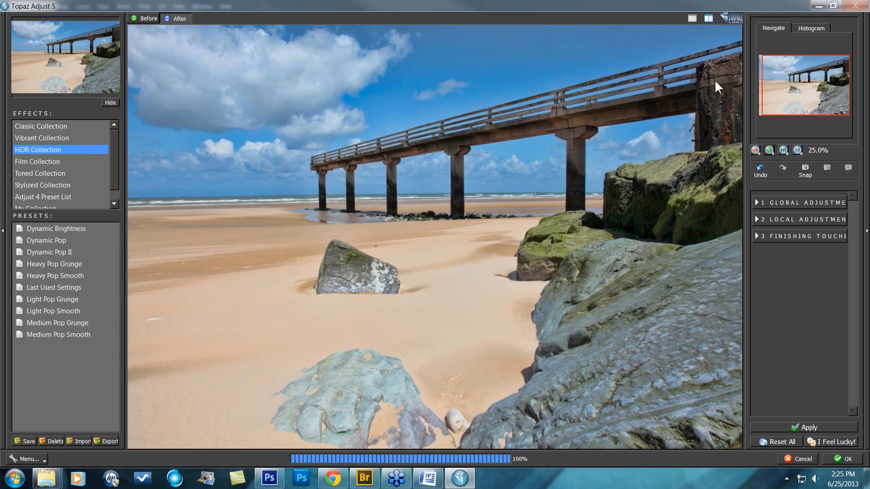
left_click_drag(482, 188, 549, 116)
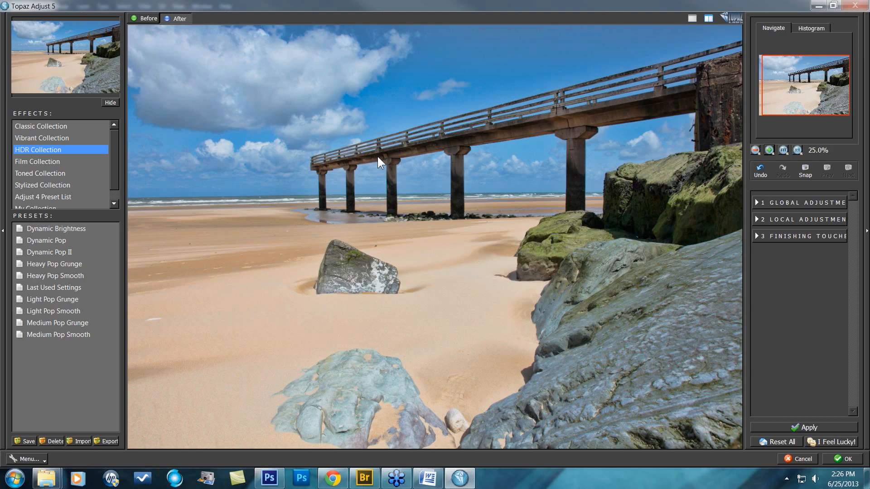
left_click(755, 202)
left_click(766, 229)
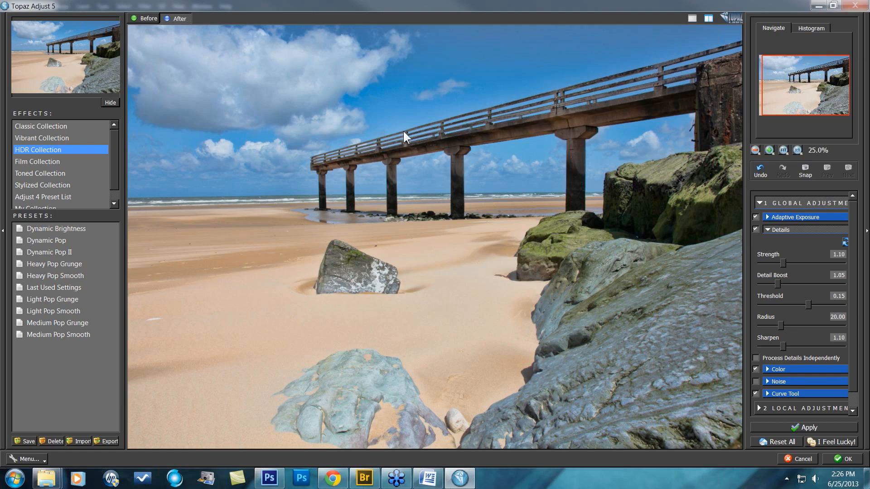
left_click(755, 368)
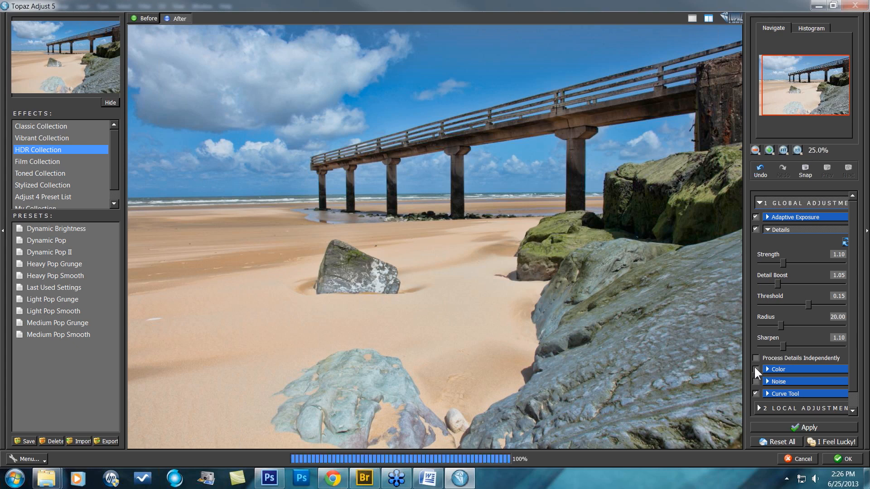
left_click(756, 369)
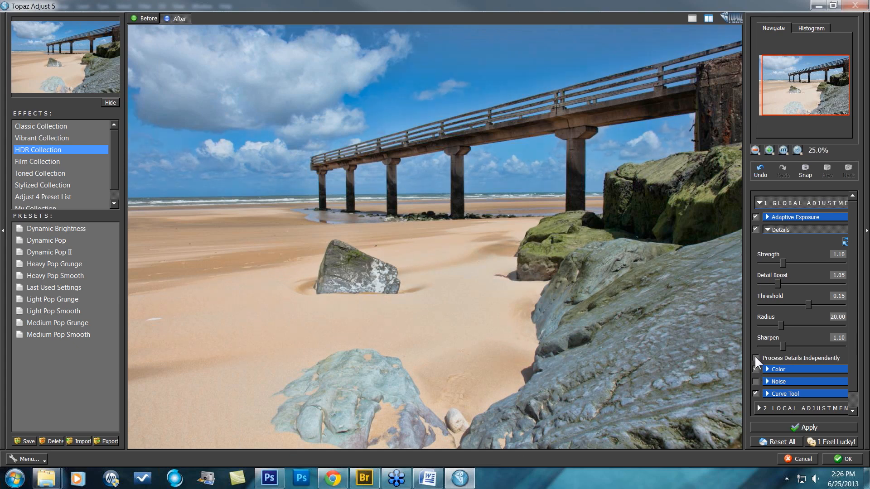
left_click(755, 358)
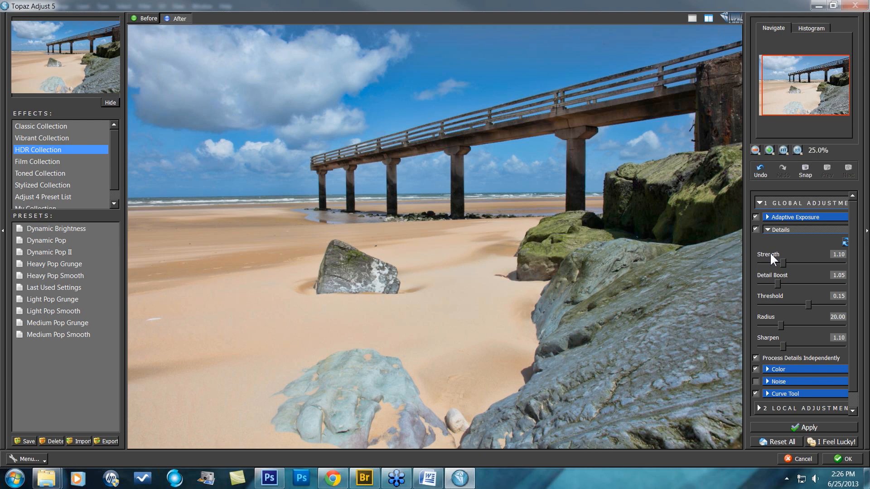
Step: Lower the Regions of the Adaptive Exposure adjustment to 33 and further to 24
left_click(766, 217)
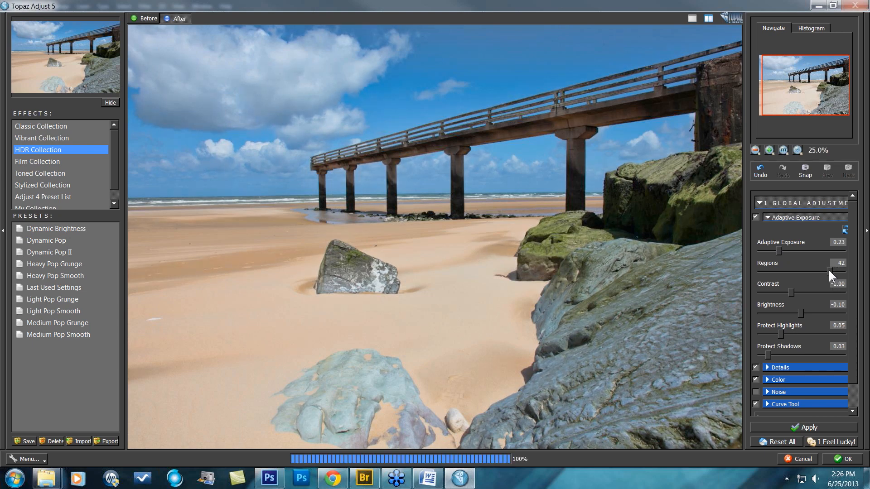
left_click_drag(825, 268, 814, 267)
left_click(529, 136)
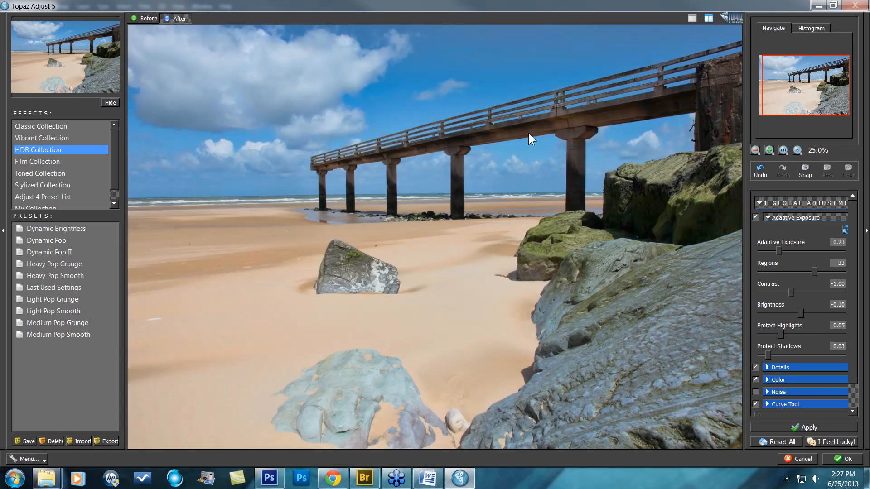
left_click(524, 133)
left_click_drag(778, 250, 774, 250)
left_click_drag(792, 270, 781, 249)
Step: Compare the beach photo with its original, set Adaptive Exposure to 0.26 and raise Regions slightly
key("space")
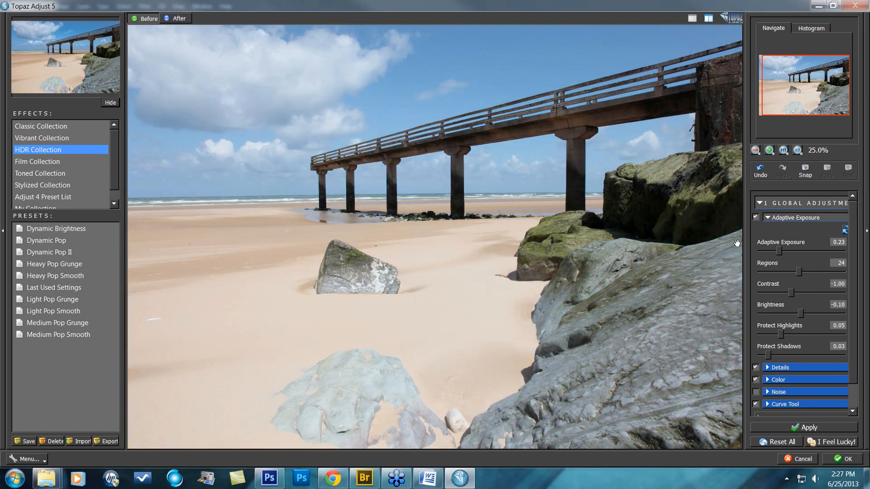
key("space")
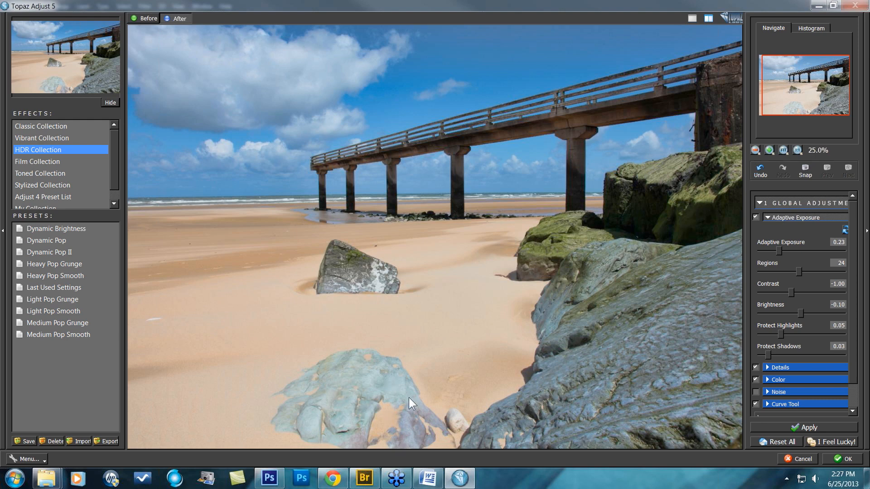
key("space")
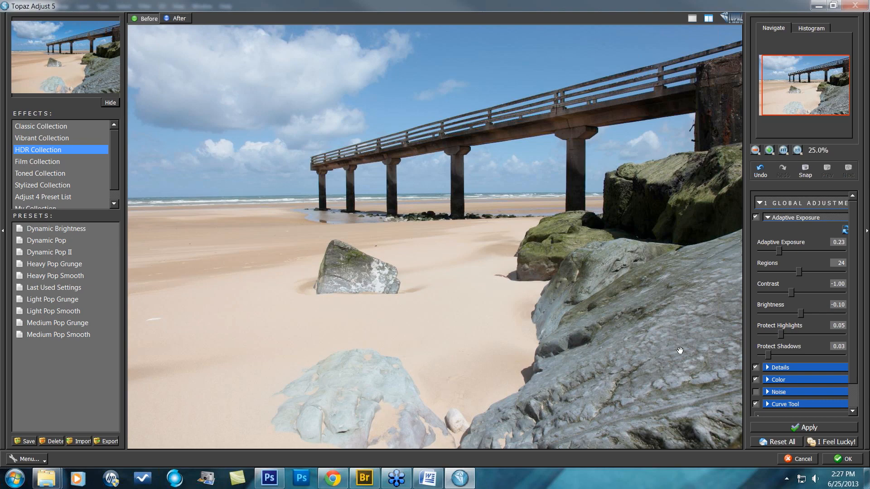
key("space")
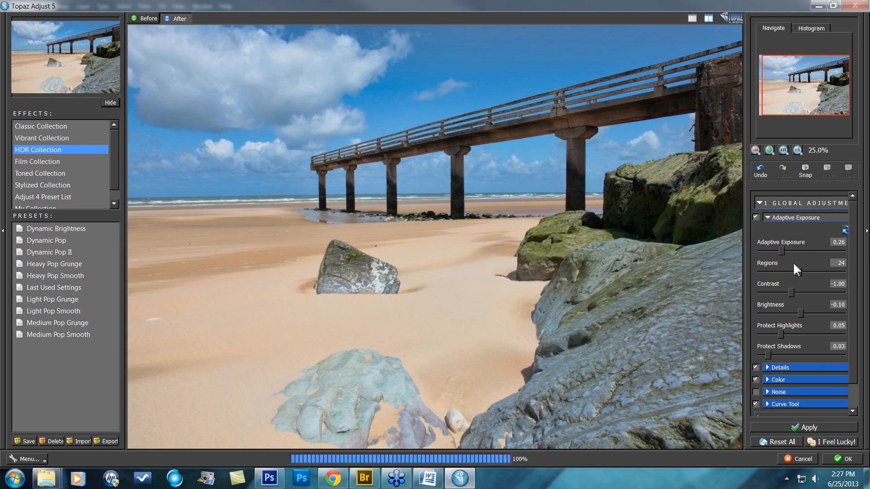
left_click_drag(798, 272, 804, 271)
left_click(781, 367)
key("space")
Step: Choose the Brush Out local adjustment, with a brush size of 1000 and a hardness of 0.10
scroll(825, 372, "down", 1)
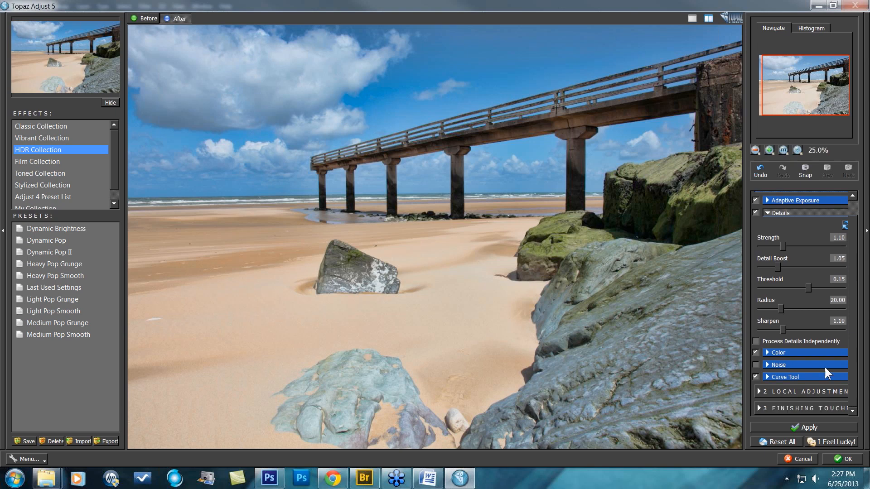
left_click(758, 390)
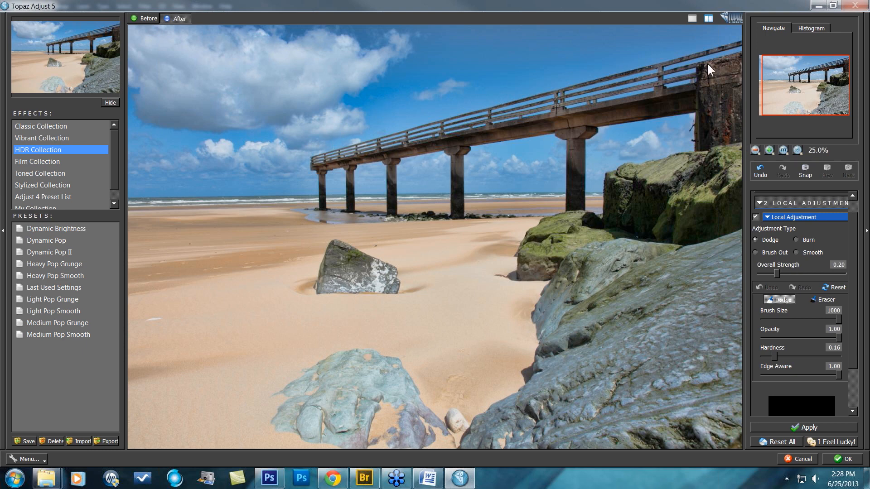
scroll(707, 61, "down", 1)
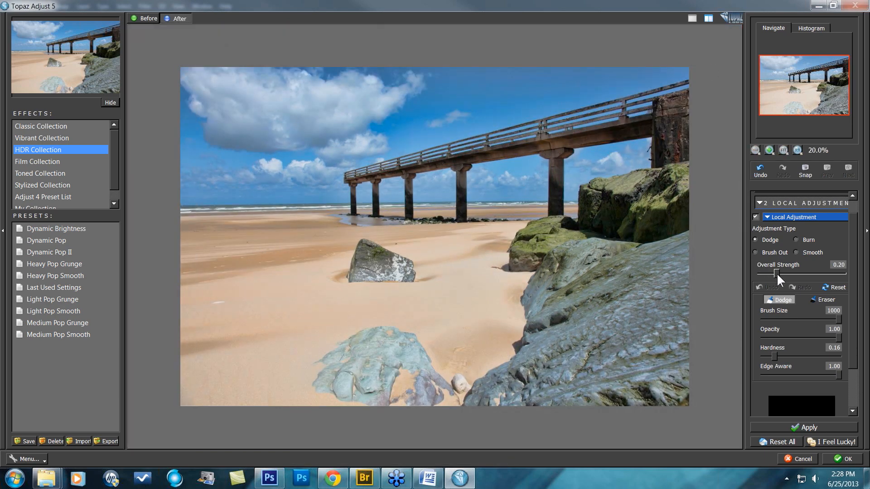
left_click(755, 252)
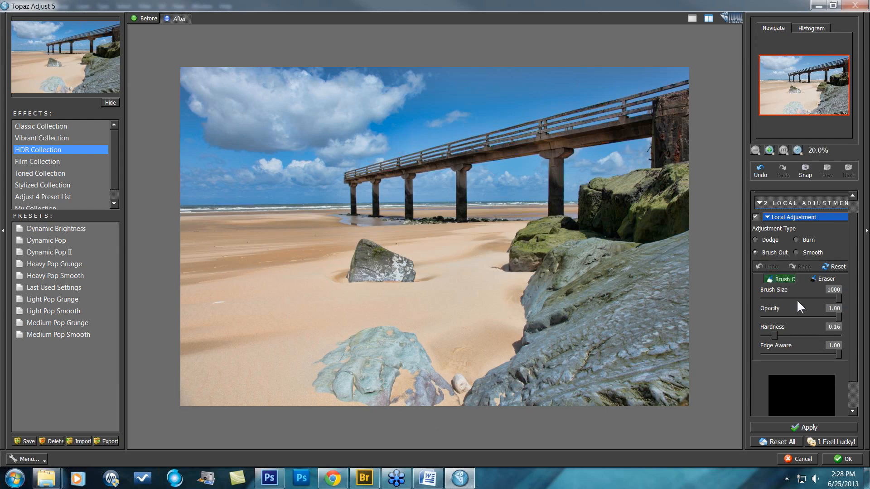
mouse_move(820, 297)
left_mouse_down()
mouse_move(813, 300)
mouse_move(825, 298)
left_mouse_up()
left_click_drag(773, 333, 781, 334)
Step: Brush the effect out of the whole sky and clouds, including the gaps between the pier's pillars
mouse_move(681, 74)
left_mouse_down()
mouse_move(510, 108)
mouse_move(589, 99)
mouse_move(487, 109)
mouse_move(543, 98)
mouse_move(510, 106)
mouse_move(513, 87)
mouse_move(461, 85)
mouse_move(506, 74)
mouse_move(445, 77)
mouse_move(592, 78)
mouse_move(562, 70)
mouse_move(519, 85)
mouse_move(568, 81)
mouse_move(363, 149)
mouse_move(385, 144)
mouse_move(344, 148)
mouse_move(385, 139)
mouse_move(385, 118)
mouse_move(407, 110)
mouse_move(415, 86)
mouse_move(339, 87)
mouse_move(411, 80)
mouse_move(310, 74)
mouse_move(358, 72)
mouse_move(327, 67)
mouse_move(354, 74)
mouse_move(245, 74)
mouse_move(271, 86)
mouse_move(169, 88)
mouse_move(205, 90)
mouse_move(207, 78)
mouse_move(188, 106)
mouse_move(183, 92)
mouse_move(190, 178)
mouse_move(292, 184)
left_mouse_up()
mouse_move(311, 151)
left_mouse_down()
mouse_move(243, 157)
mouse_move(303, 156)
left_mouse_up()
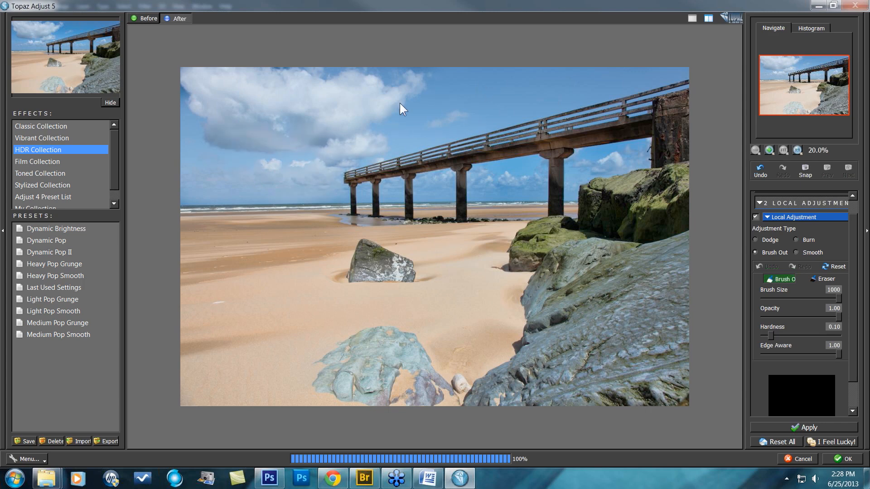
left_click_drag(407, 117, 491, 179)
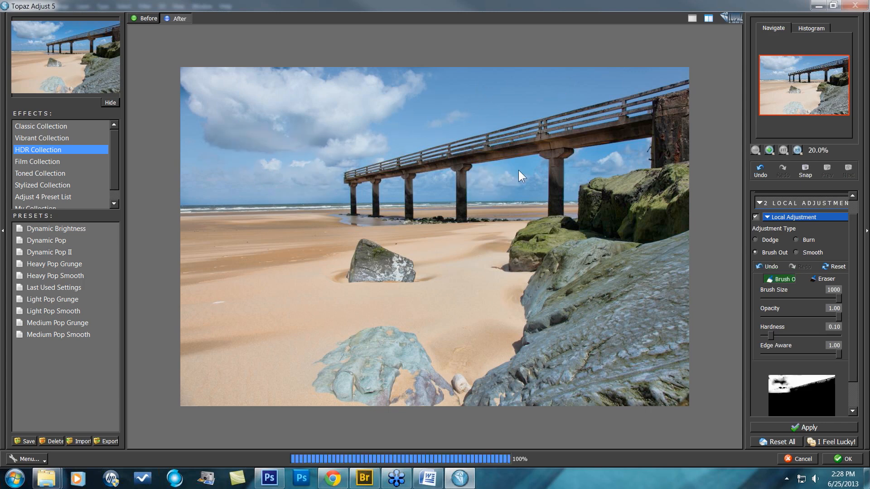
left_click_drag(504, 191, 519, 186)
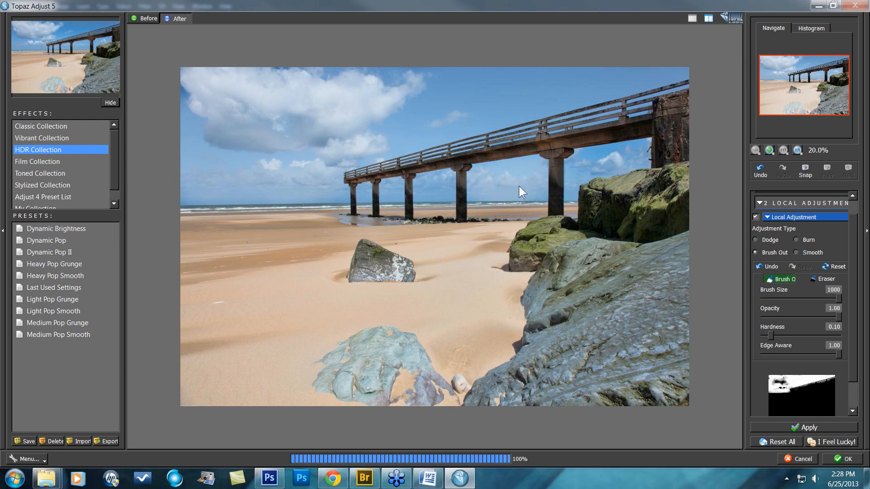
left_click(638, 151)
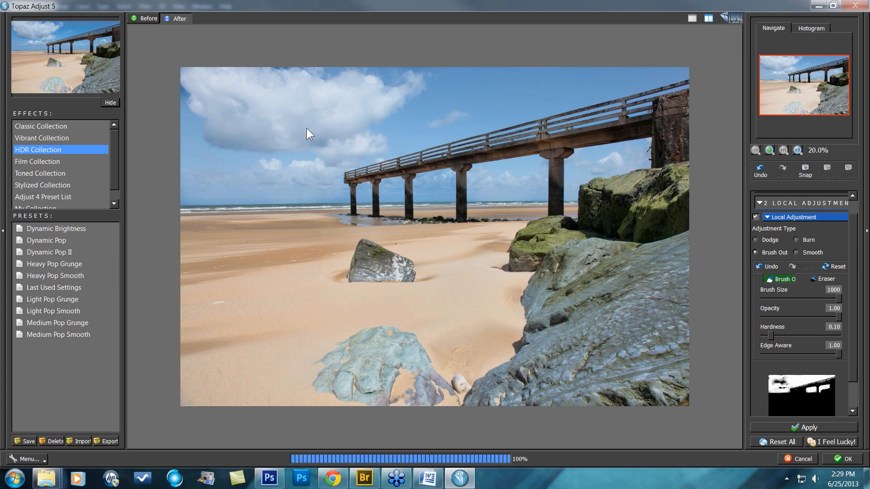
mouse_move(321, 135)
left_mouse_down()
mouse_move(431, 190)
mouse_move(458, 175)
left_mouse_up()
mouse_move(363, 166)
left_mouse_down()
mouse_move(263, 126)
mouse_move(254, 110)
left_mouse_up()
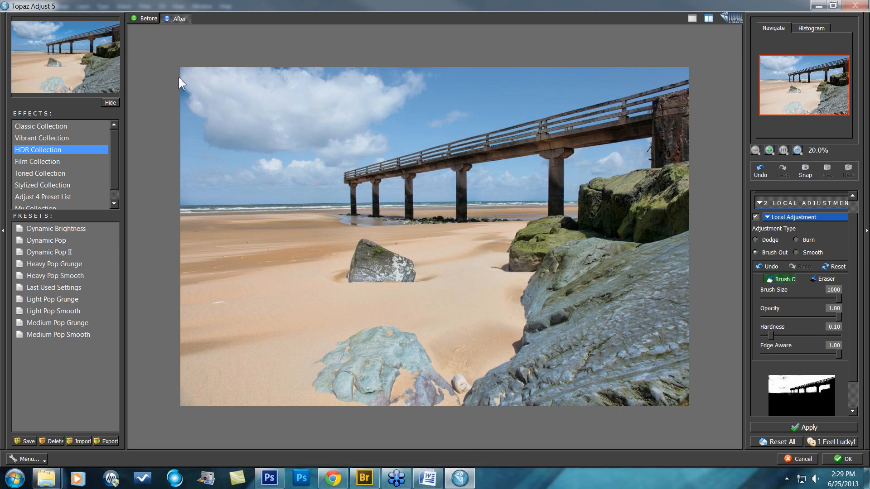
mouse_move(272, 76)
left_mouse_down()
mouse_move(315, 64)
mouse_move(273, 70)
mouse_move(261, 83)
mouse_move(259, 121)
mouse_move(322, 132)
mouse_move(444, 132)
left_mouse_up()
Step: Check the sky with the local adjustment off and on, and accept the Topaz Adjust result
scroll(855, 363, "down", 2)
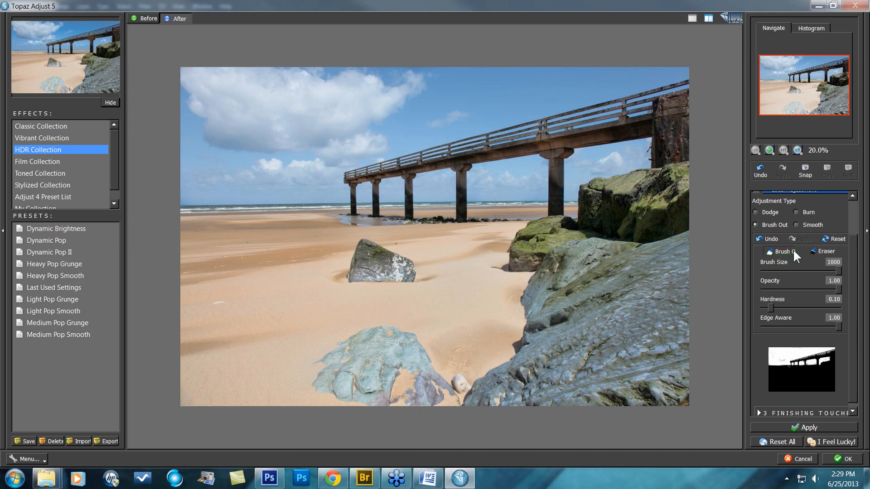
scroll(806, 219, "up", 1)
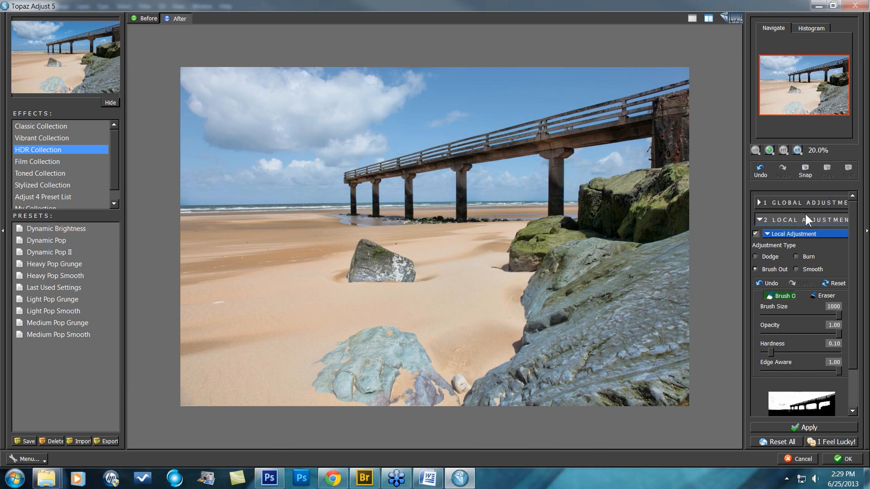
left_click(755, 233)
left_click(756, 233)
left_click(838, 459)
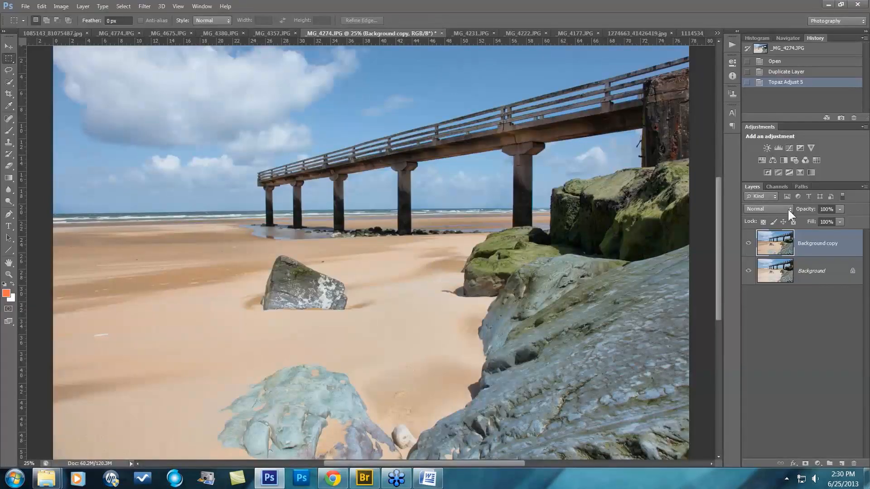
Step: Duplicate the adjusted Background copy layer and open the duplicate in Topaz Clarity with all settings reset
key("ctrl+j")
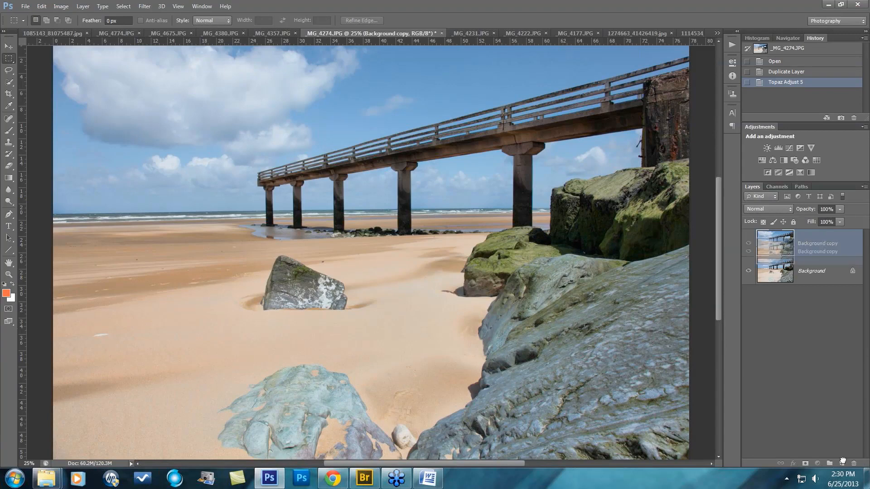
left_click(143, 6)
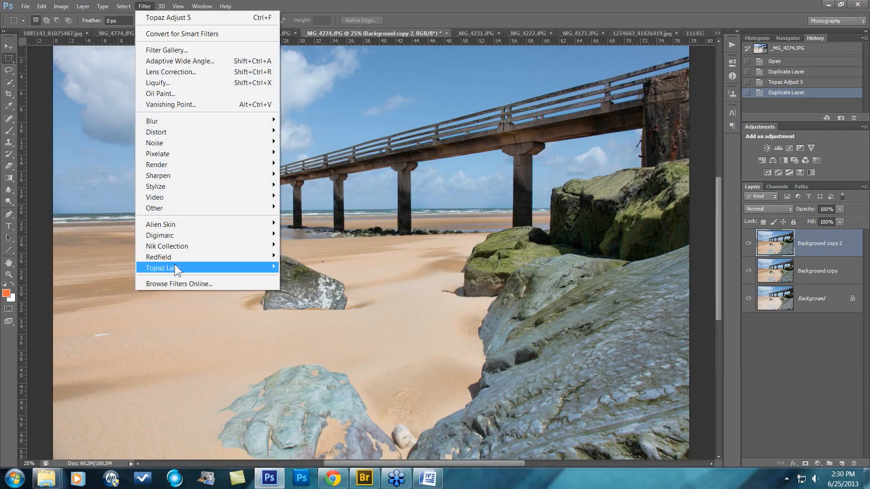
mouse_move(224, 270)
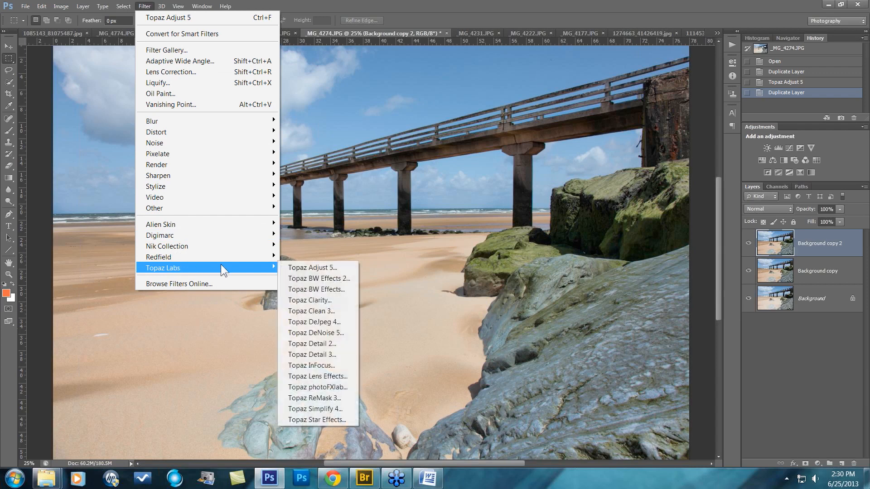
left_click(316, 299)
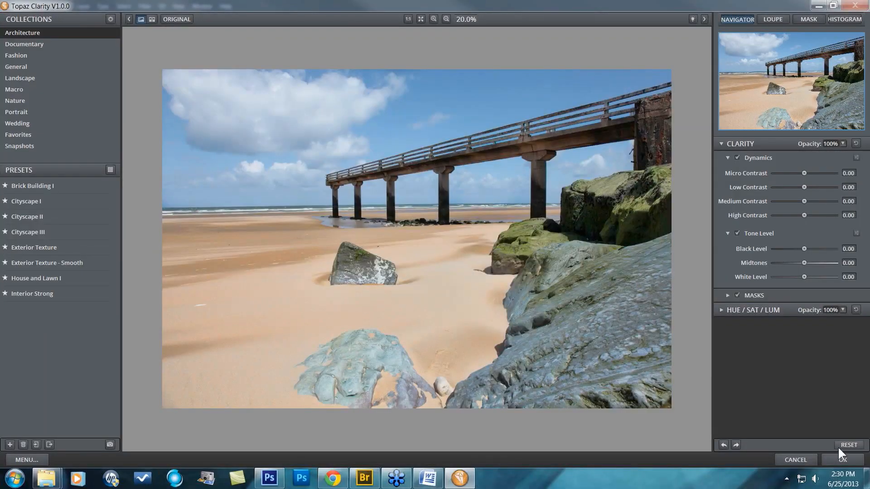
left_click(848, 445)
Step: Set Low Contrast to 0.23 and Medium Contrast to 0.22 for the beach photo
left_click(811, 187)
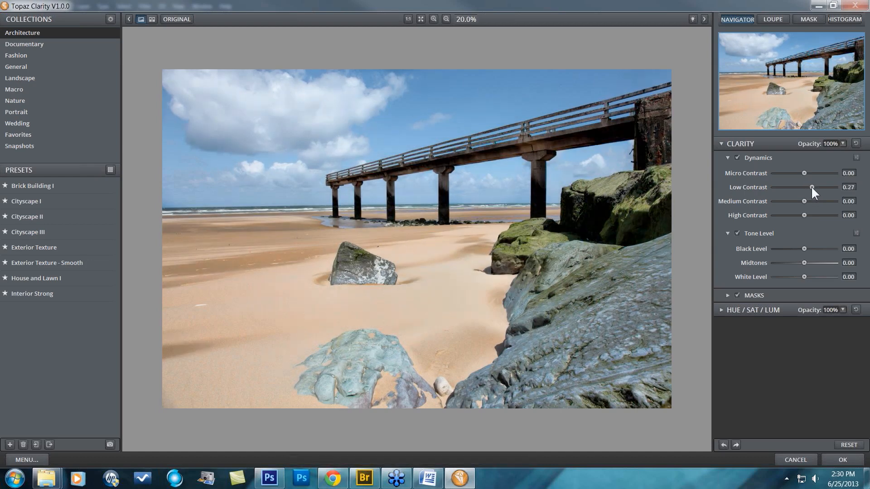
left_click_drag(811, 187, 811, 187)
left_click(811, 202)
left_click_drag(811, 201, 809, 201)
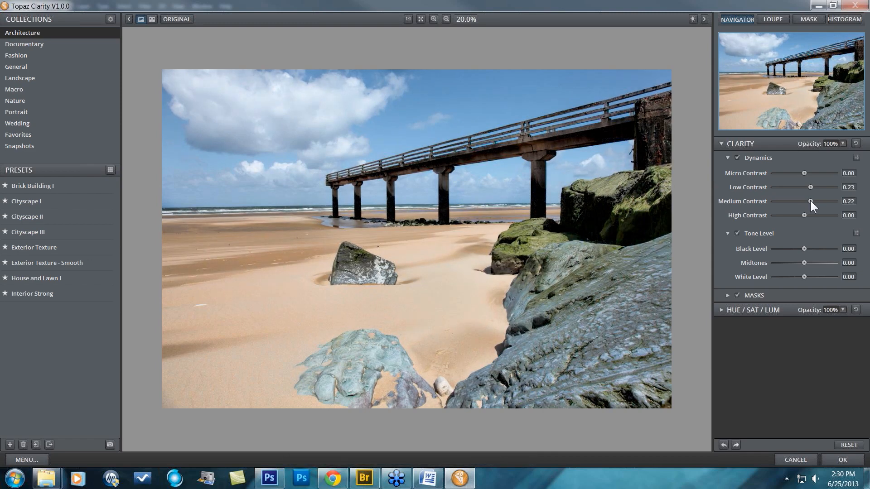
left_click_drag(541, 254, 558, 233)
Step: Set Black Level to 0.22 and White Level to -0.16, comparing the beach photo with the original
left_click(809, 248)
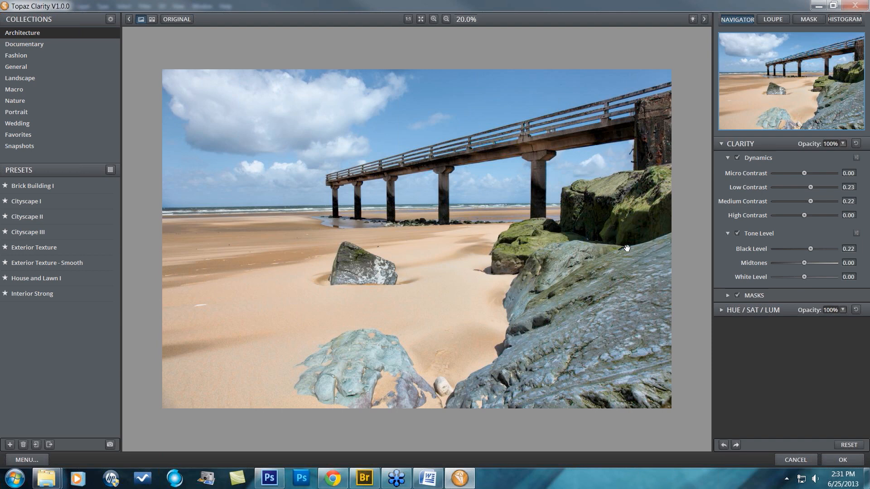
key("space")
key("space")
key("space")
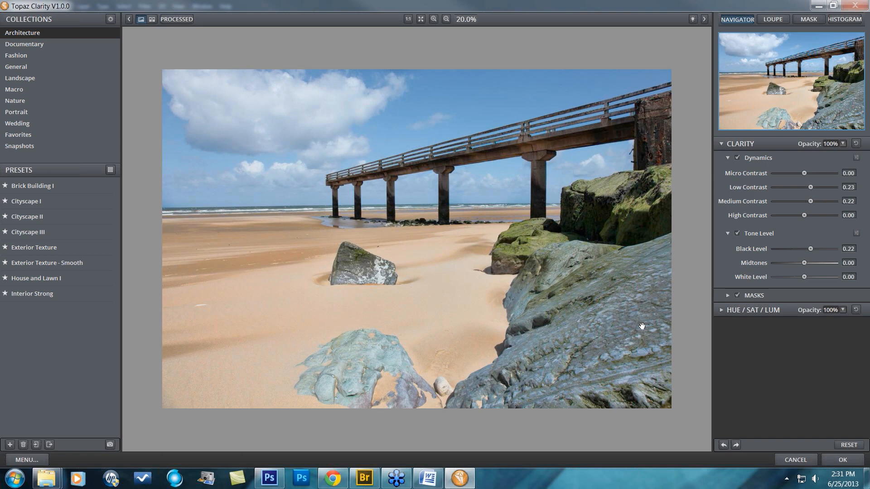
key("space")
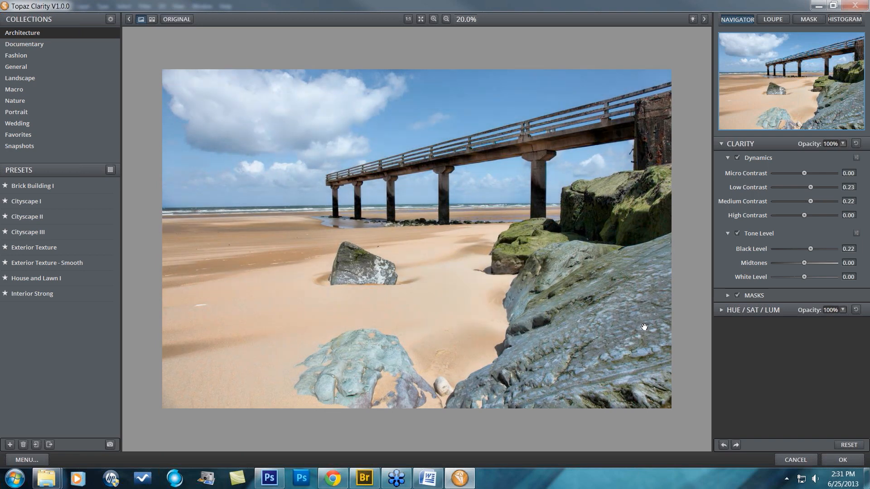
left_click(798, 277)
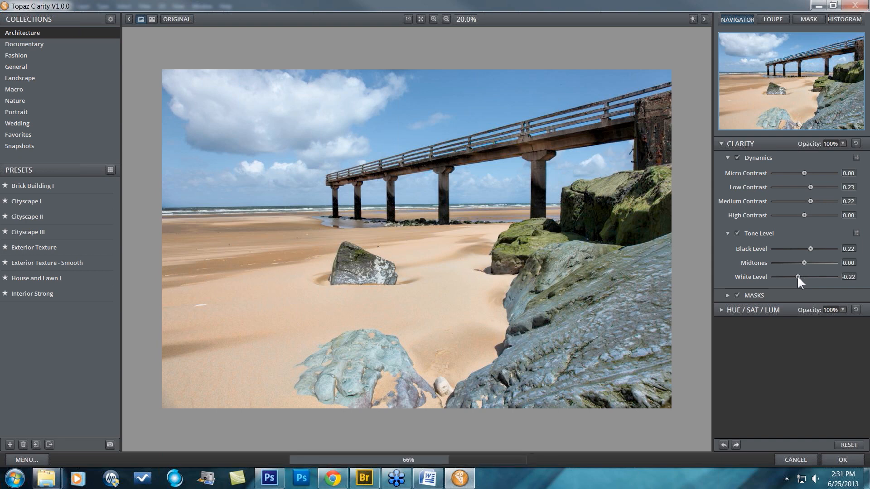
left_click_drag(799, 277, 800, 277)
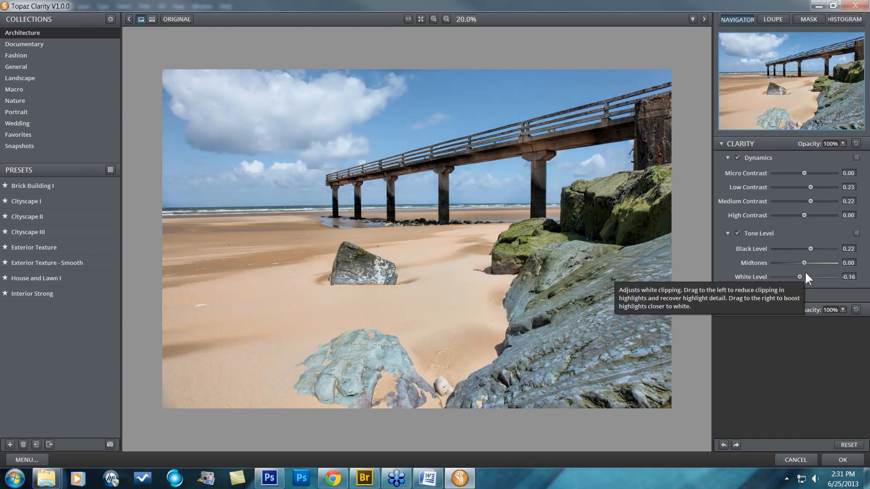
Step: Set Micro Contrast to 0.19 and Low Contrast to 0.36, comparing the beach photo with the original
key("space")
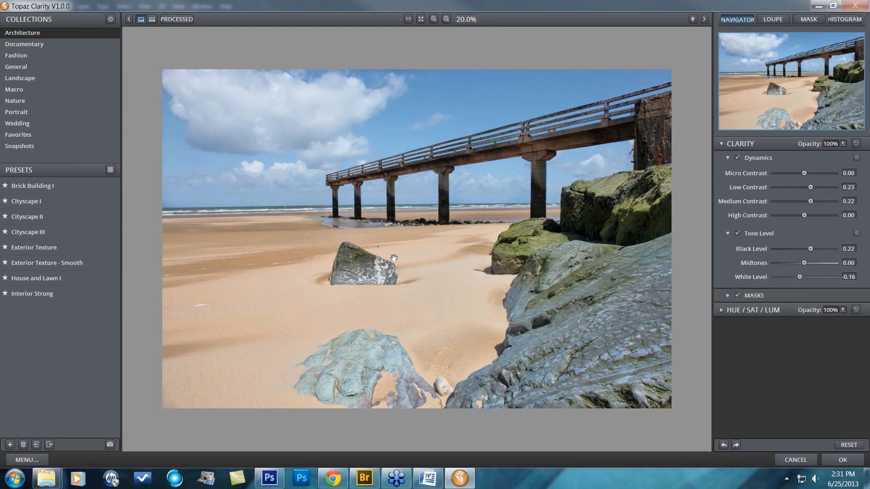
key("space")
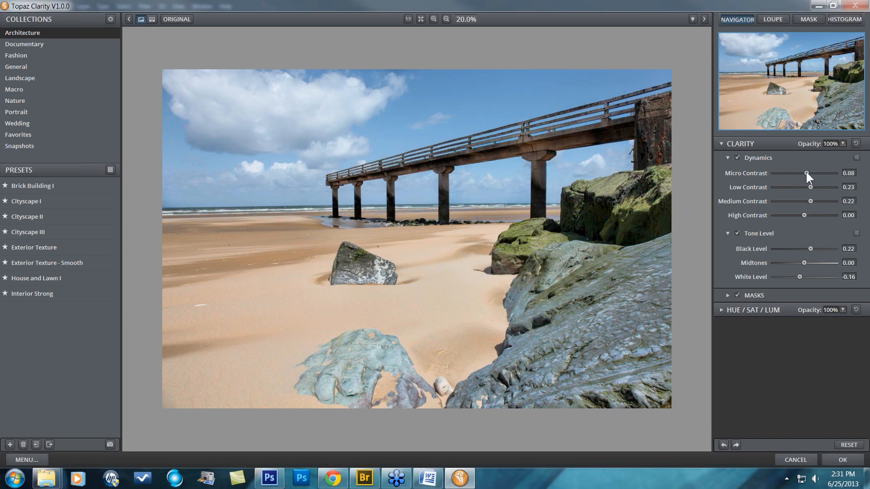
left_click_drag(806, 173, 810, 173)
left_click_drag(810, 187, 815, 187)
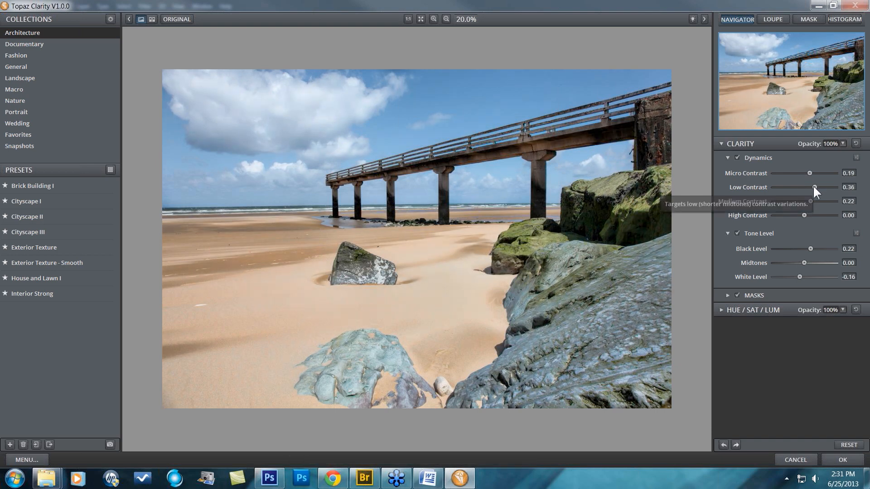
left_click(660, 237)
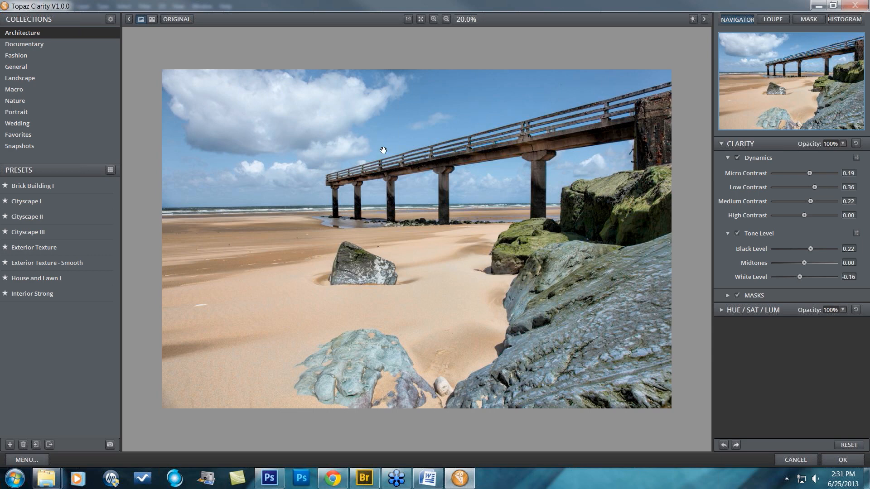
left_click(395, 191)
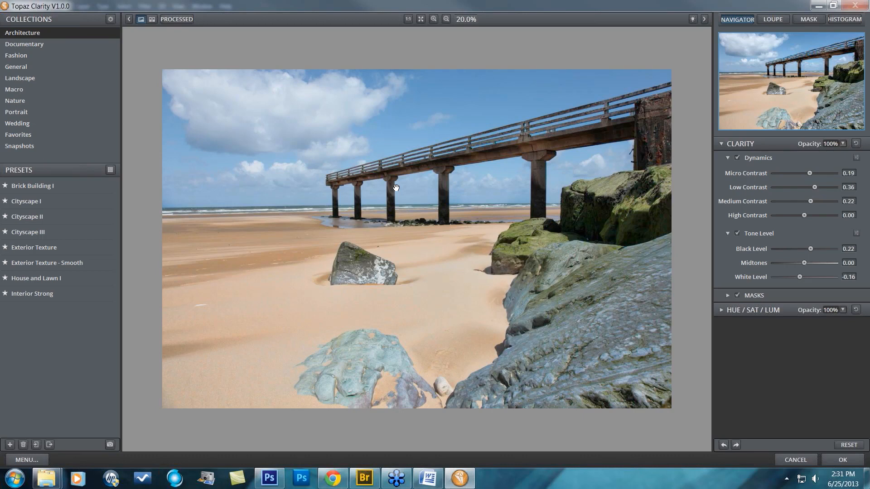
left_click(396, 188)
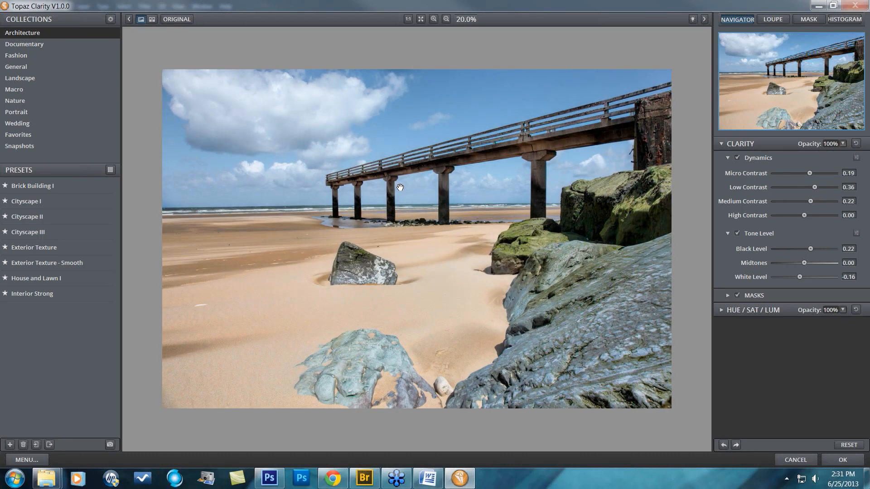
Step: Set the Blue saturation in the HSL filter to 0.13 to enrich the sky
left_click(721, 311)
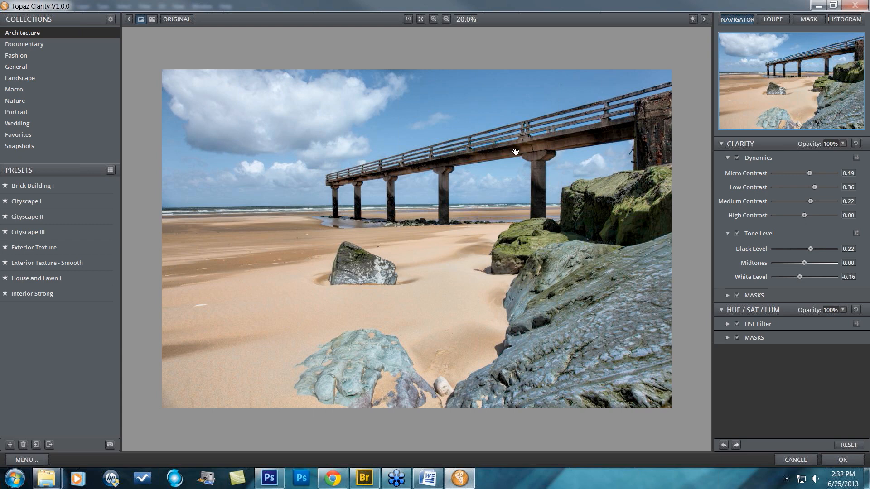
left_click(727, 324)
scroll(867, 290, "down", 2)
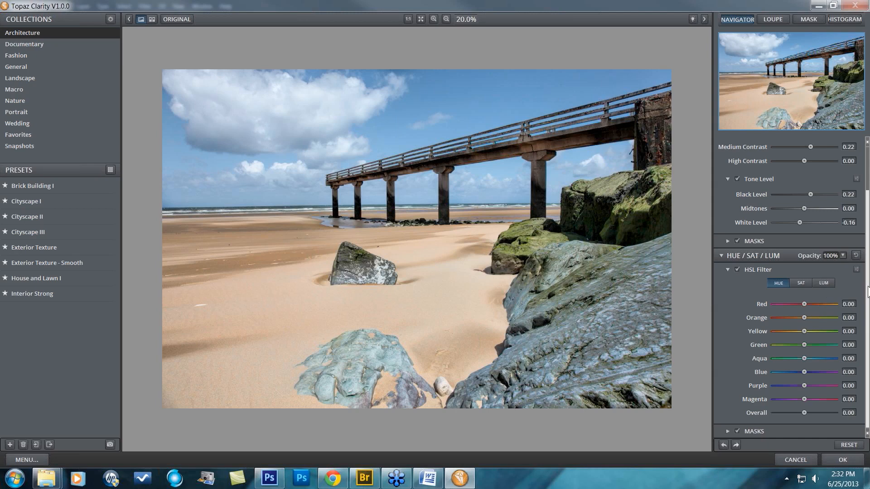
left_click(801, 282)
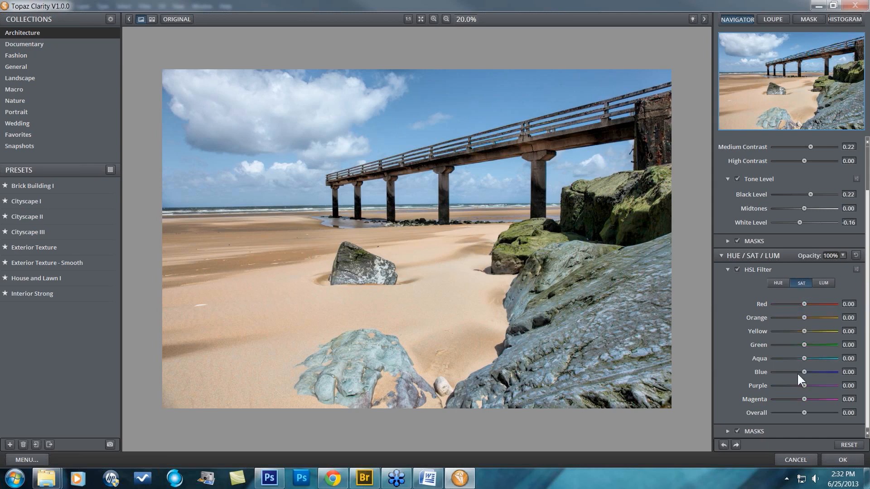
left_click_drag(803, 369, 808, 371)
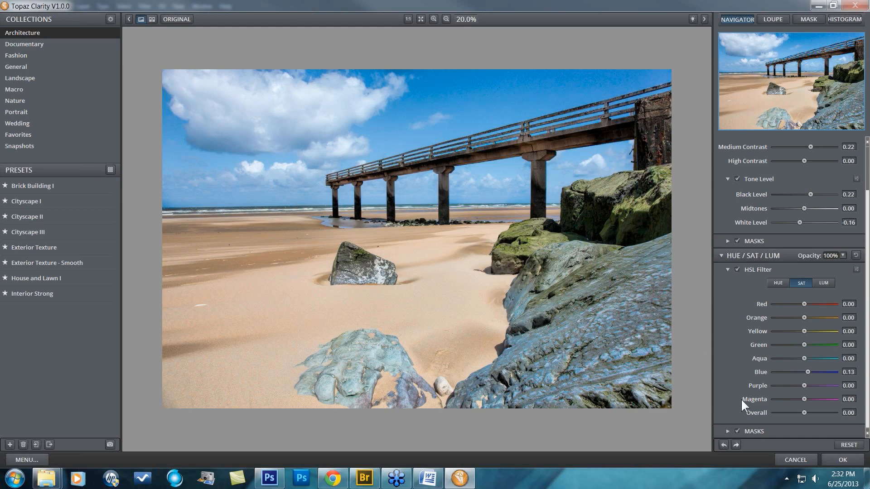
Step: Start a Color Range mask for the Hue / Sat / Lum adjustment and sample the bluish foreground rock to hide it
left_click(726, 430)
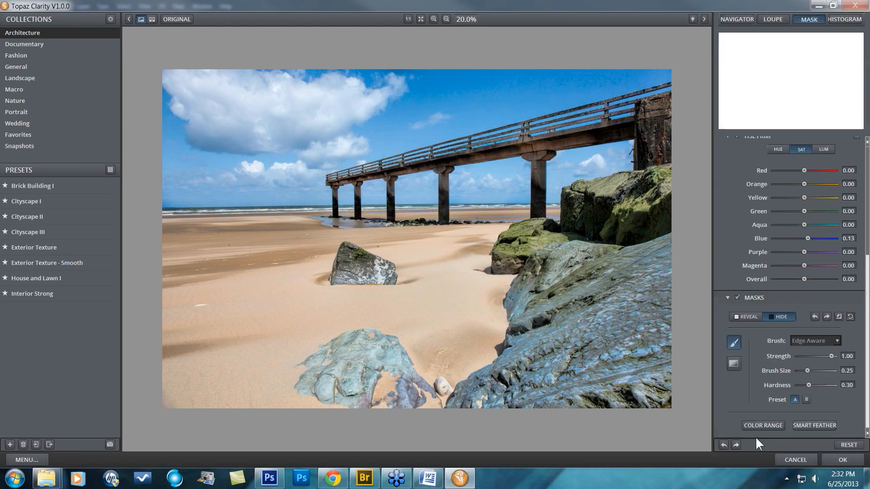
left_click(768, 423)
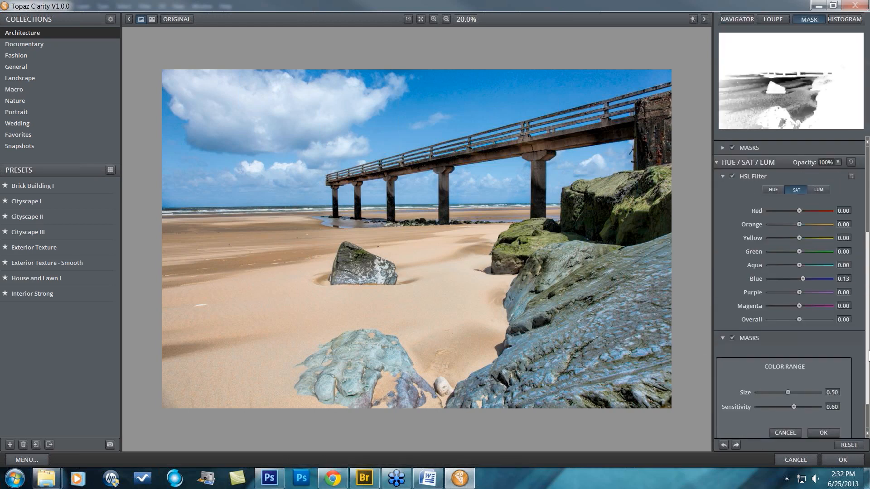
scroll(868, 355, "down", 1)
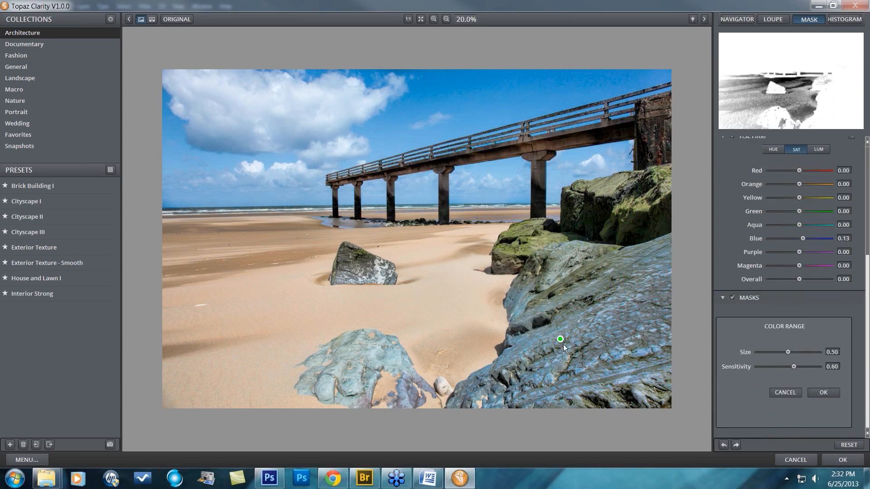
left_click(578, 370)
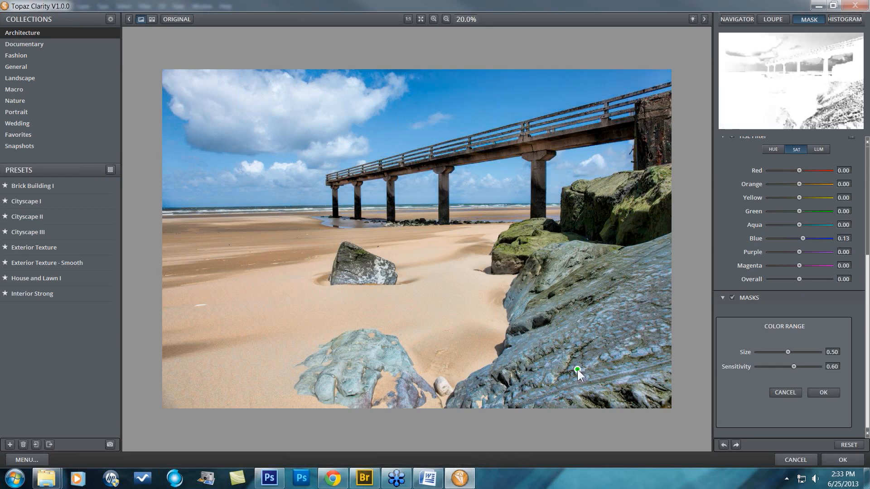
left_click(578, 371)
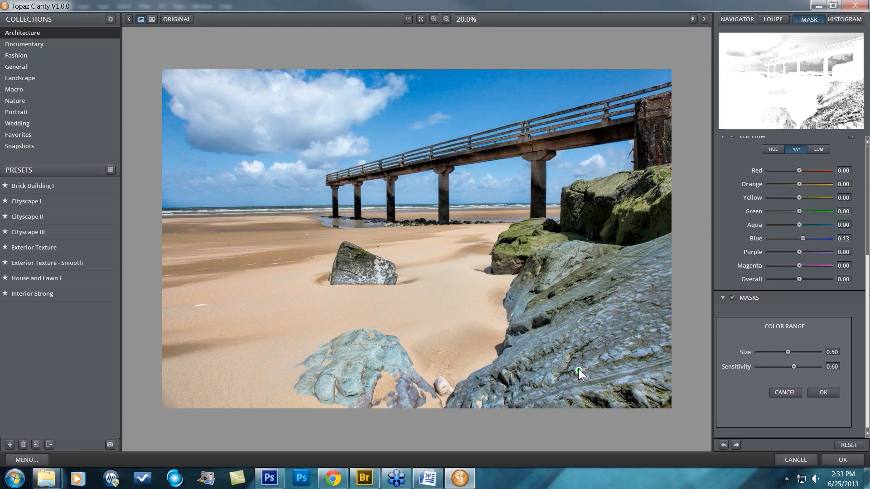
left_click(487, 104)
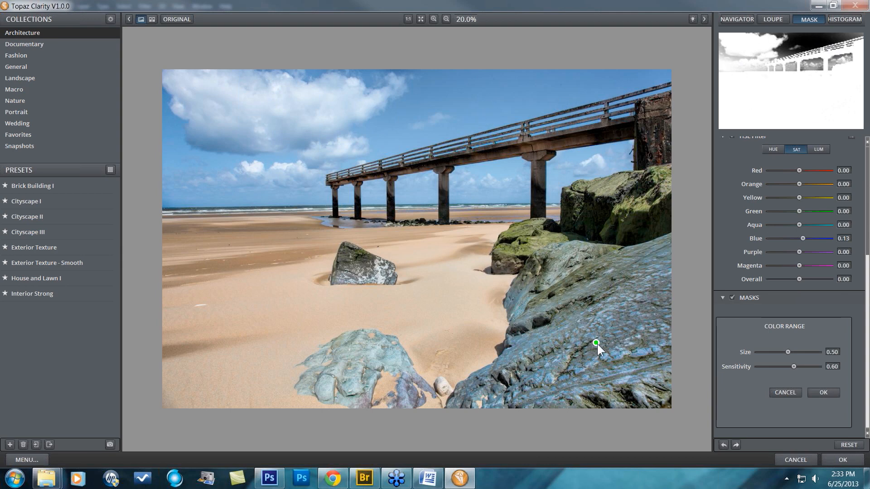
left_click(614, 352)
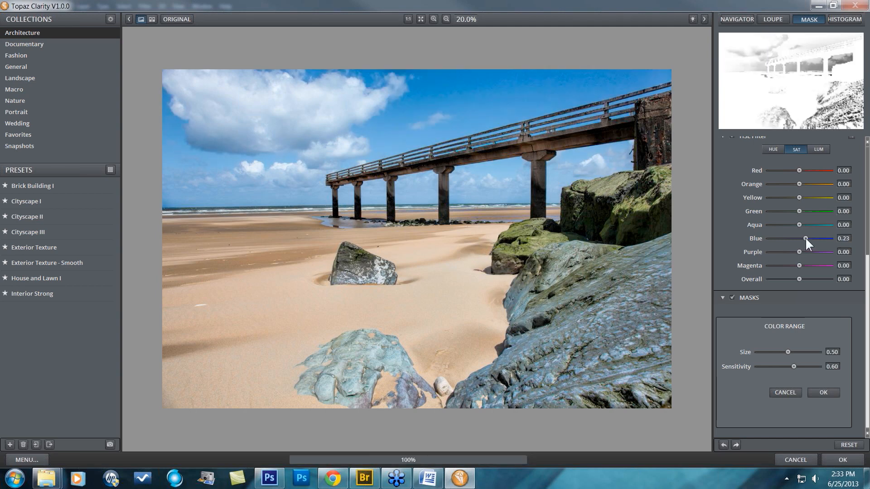
Step: Set Blue saturation to 0.16 and apply the rock's Color Range mask with Size 0.08 and Sensitivity 0.38
left_click_drag(806, 238, 804, 238)
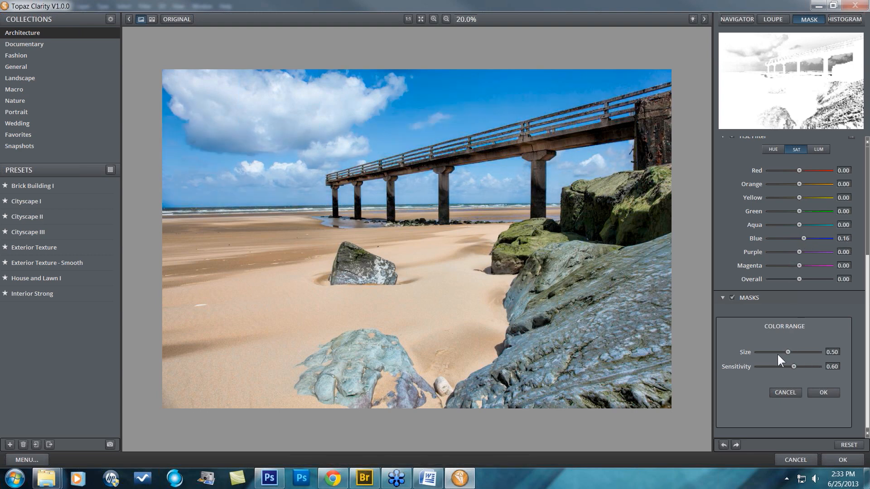
left_click_drag(787, 352, 777, 352)
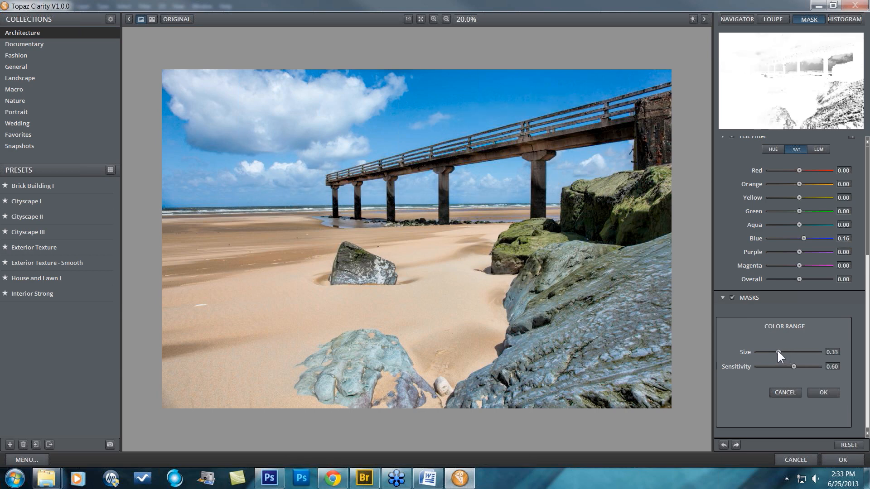
left_click_drag(776, 351, 772, 349)
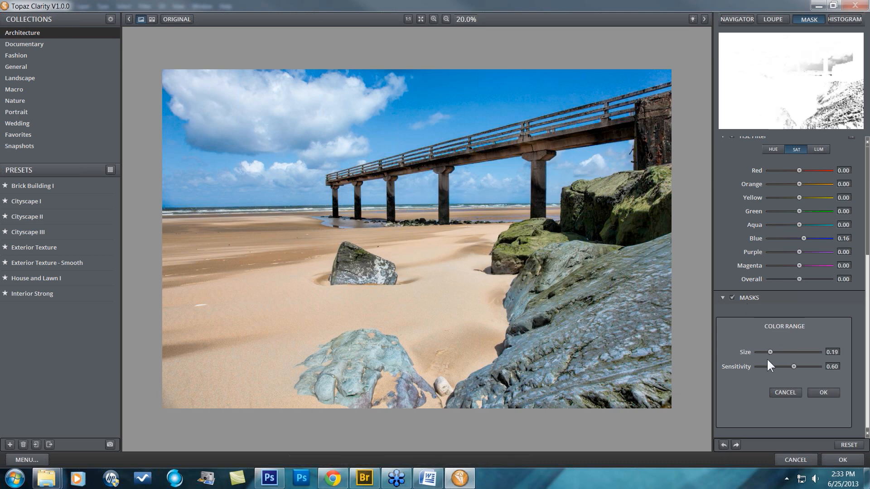
left_click_drag(769, 352, 767, 352)
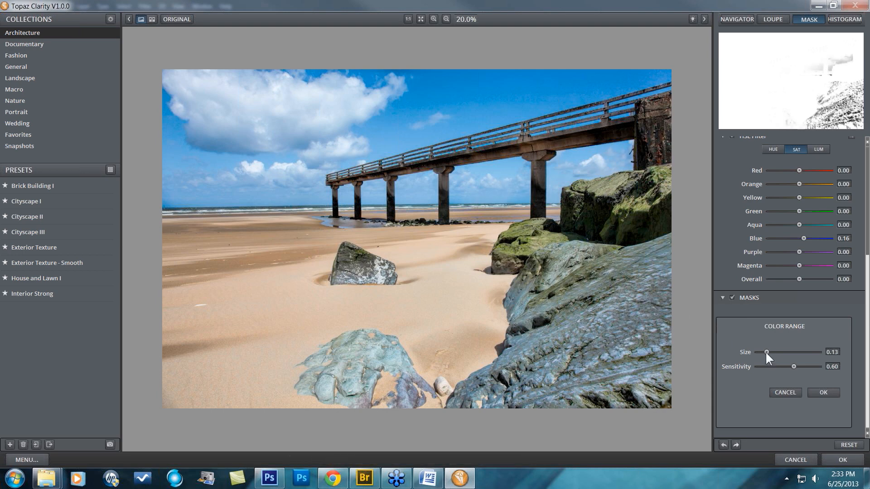
left_click_drag(765, 352, 762, 352)
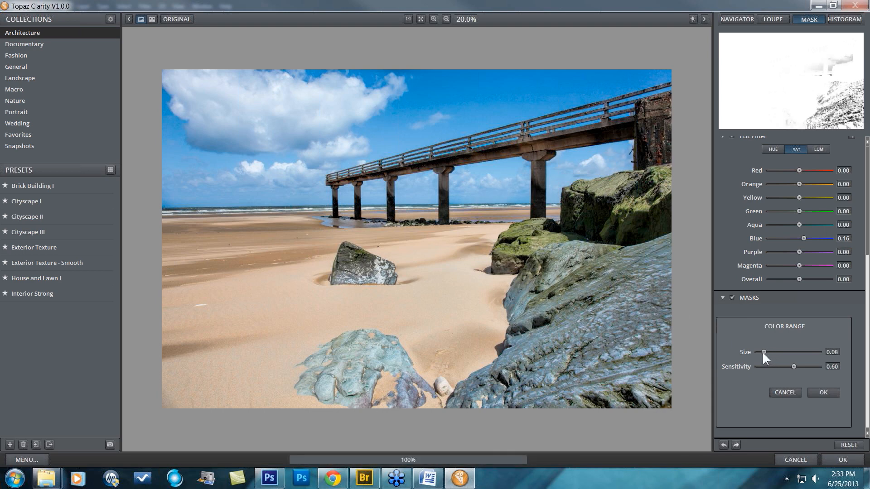
left_click_drag(793, 366, 781, 366)
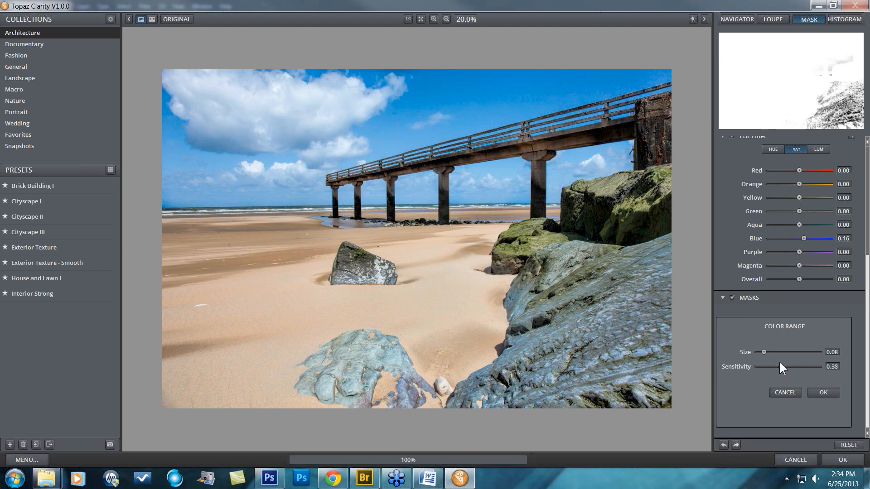
left_click(823, 393)
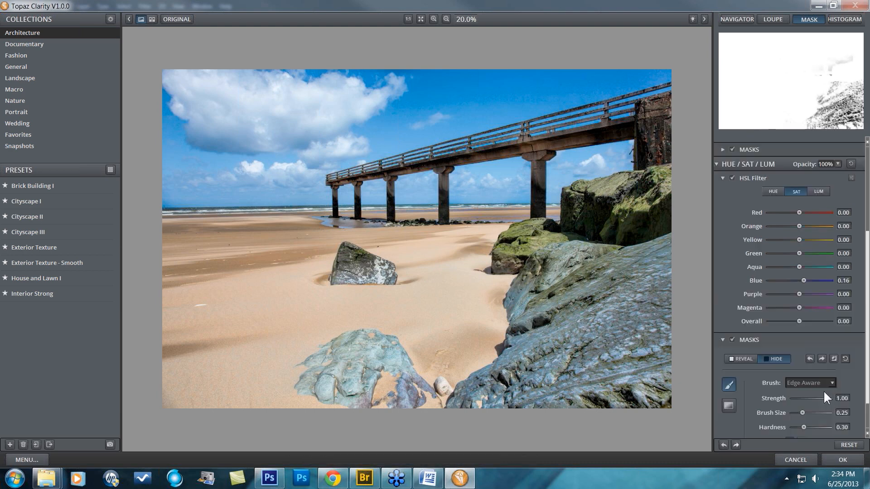
Step: Check the Hue / Sat / Lum mask off and on, and compare the processed beach photo with the original
left_click(732, 340)
left_click(732, 340)
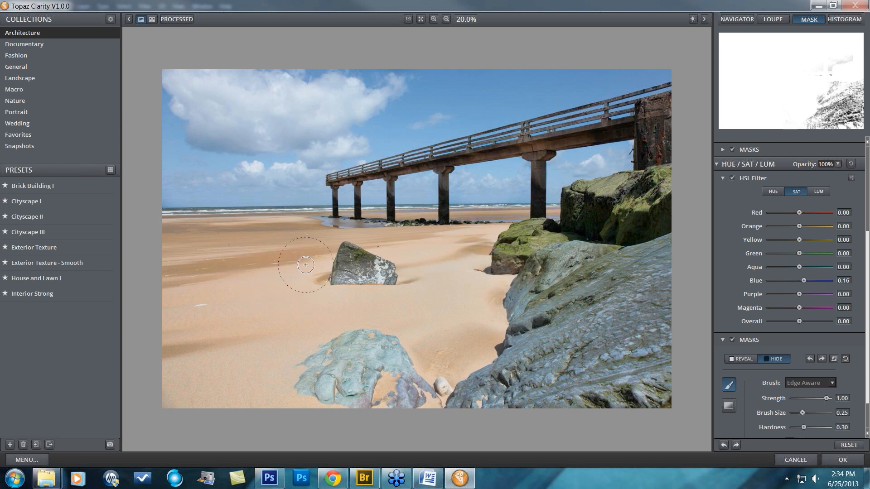
key("space")
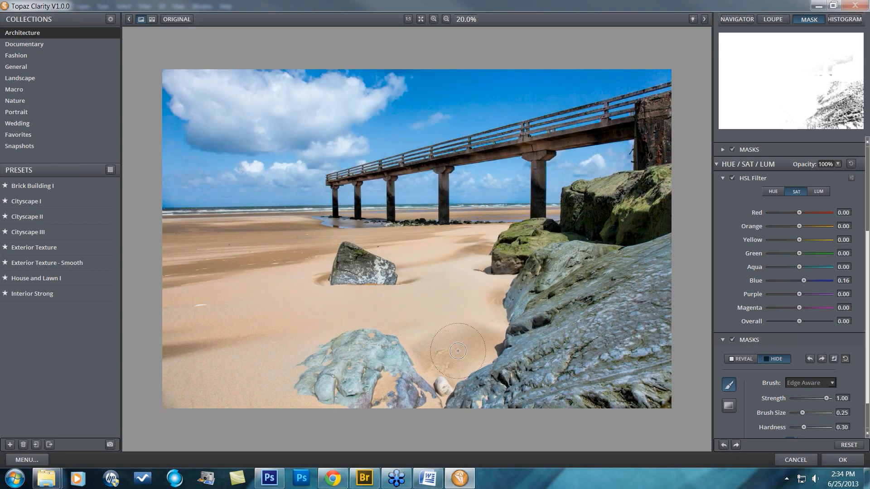
key("space")
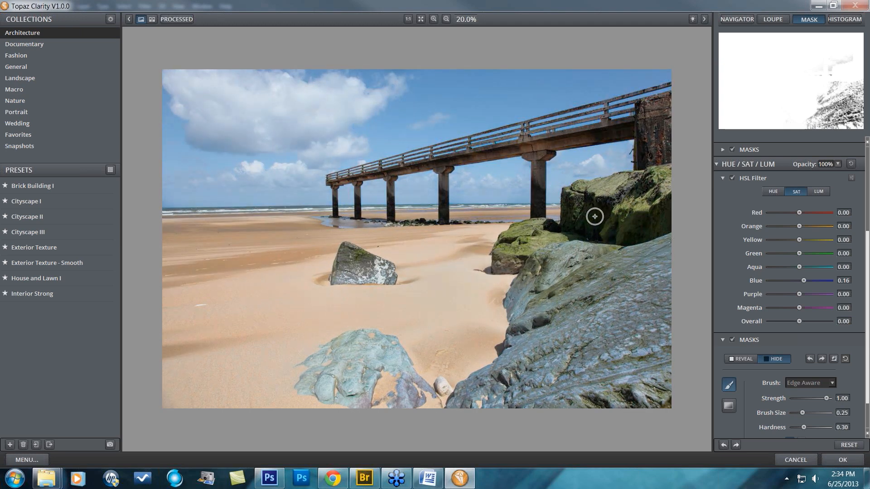
key("space")
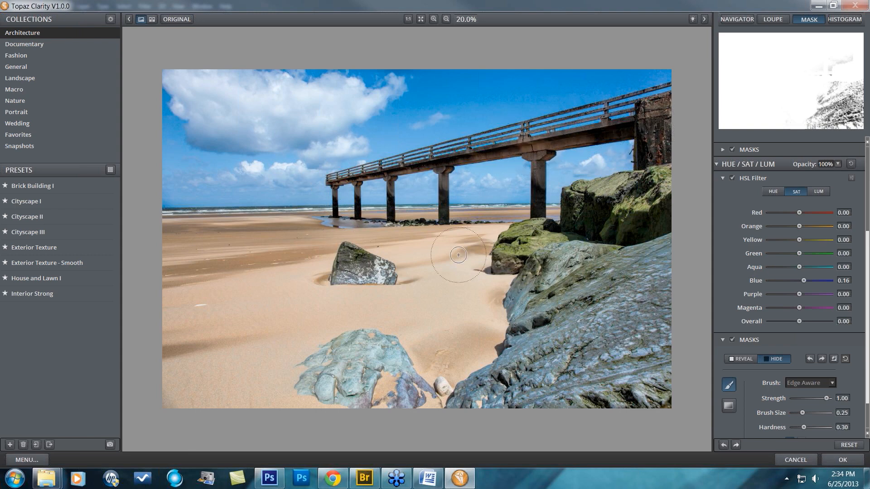
Step: Accept the Topaz Clarity result and compare the photo with the Background copy 2 layer hidden and shown
left_click(840, 458)
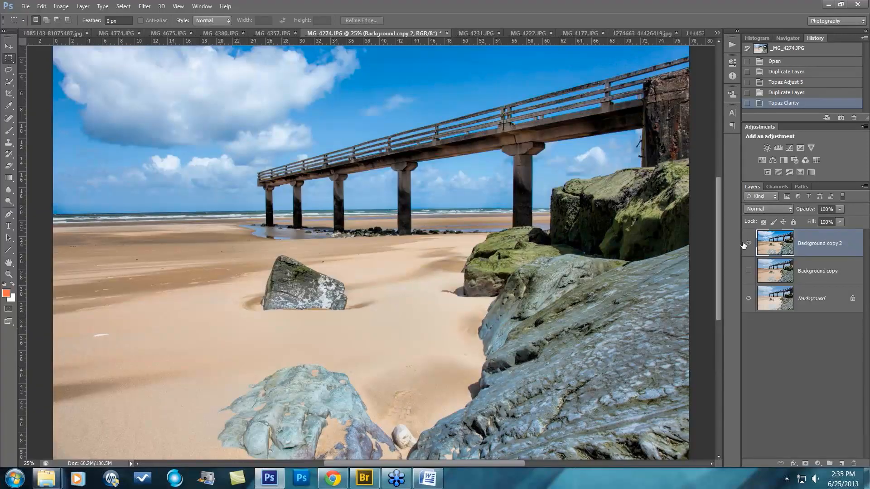
left_click(749, 245)
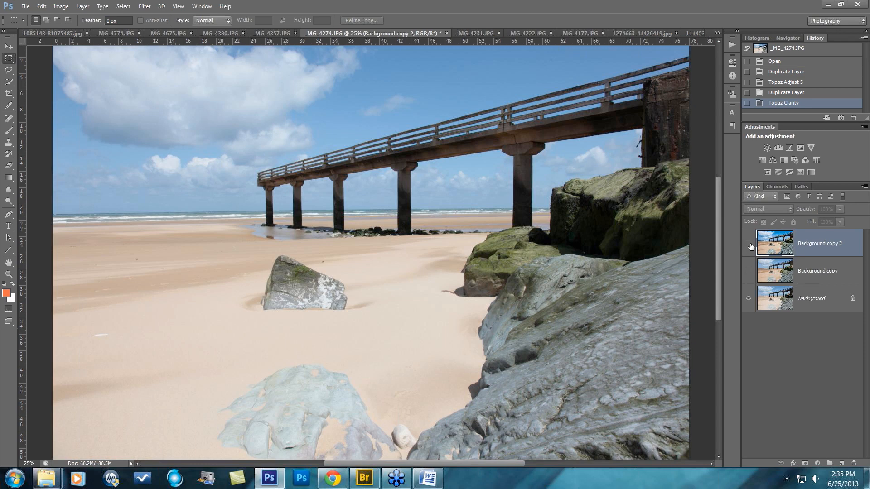
left_click(749, 245)
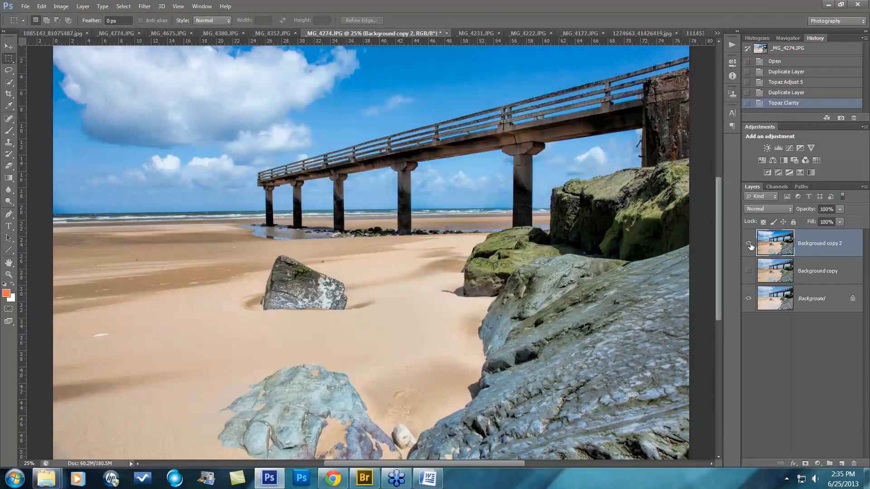